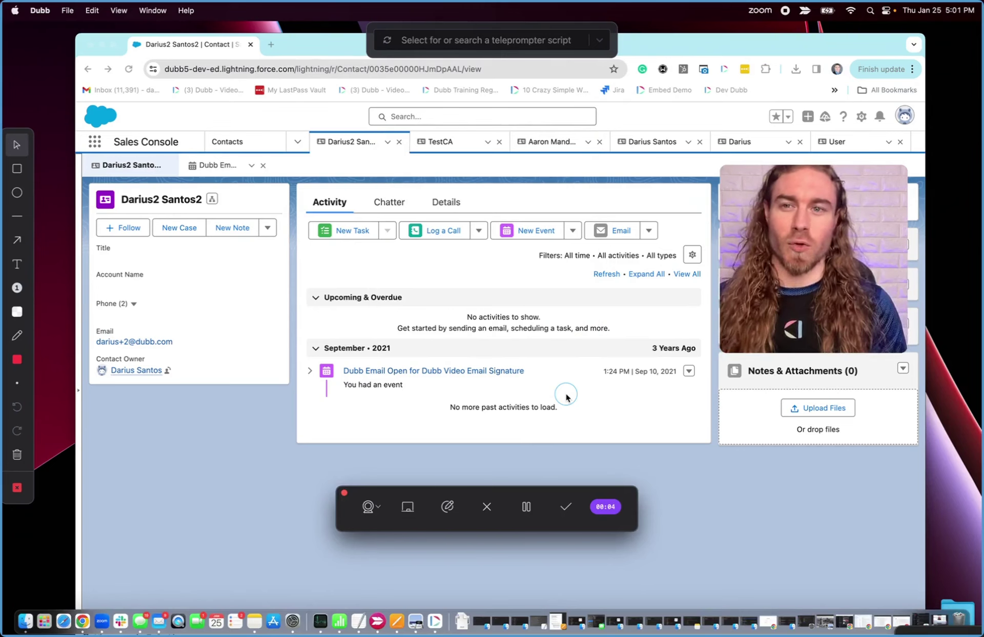
# - Start a new email to the contact and insert the saved Dubb video named Delete
pyautogui.click(615, 231)
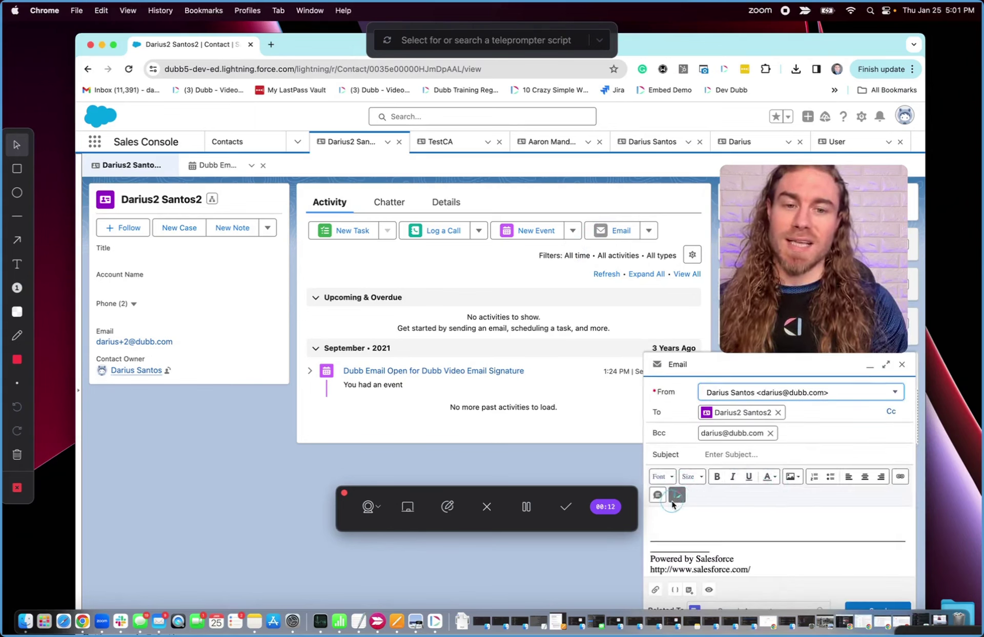
pyautogui.click(677, 495)
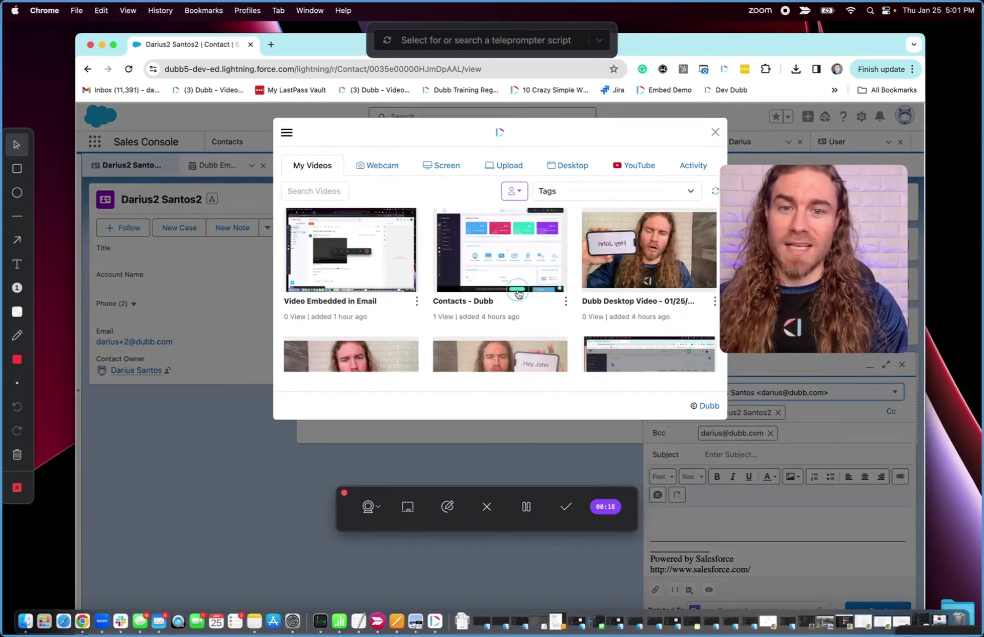
pyautogui.scroll(-3, 517, 292)
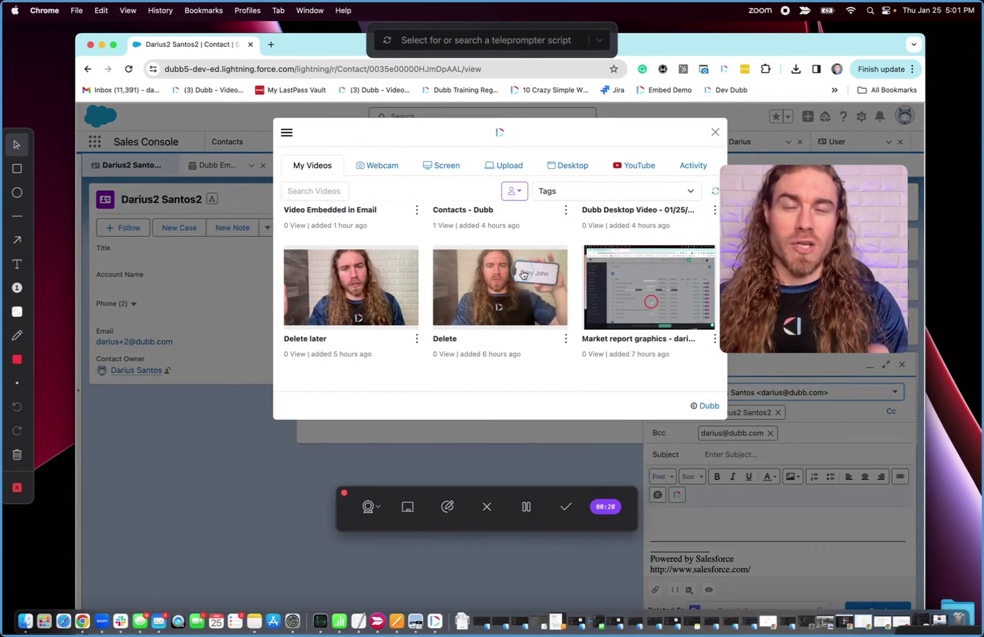
pyautogui.click(502, 279)
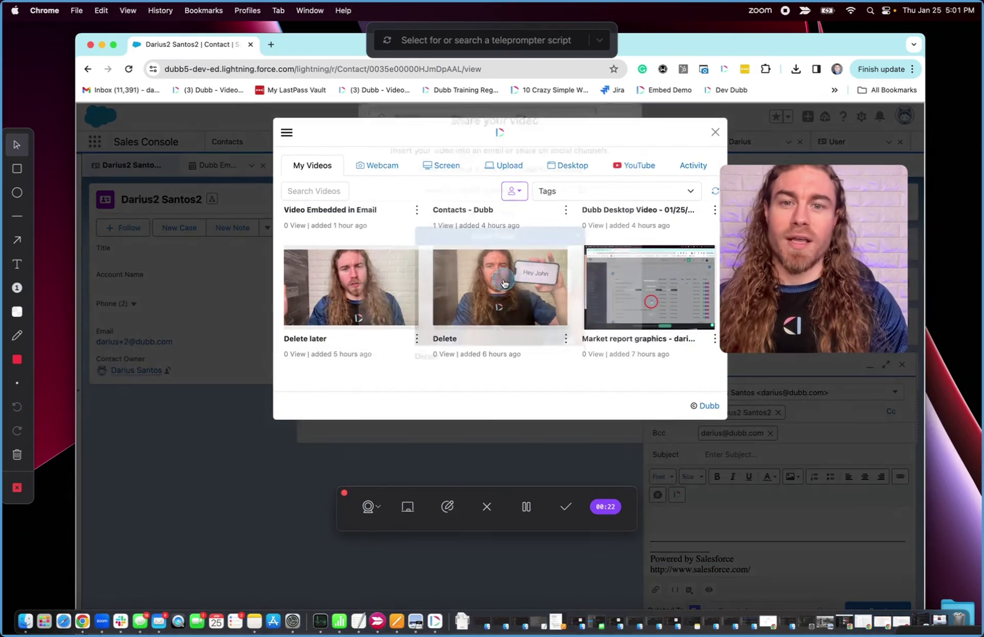
pyautogui.click(485, 265)
# - Reopen the Dubb video library over the email draft
pyautogui.scroll(-2, 759, 482)
pyautogui.scroll(3, 755, 480)
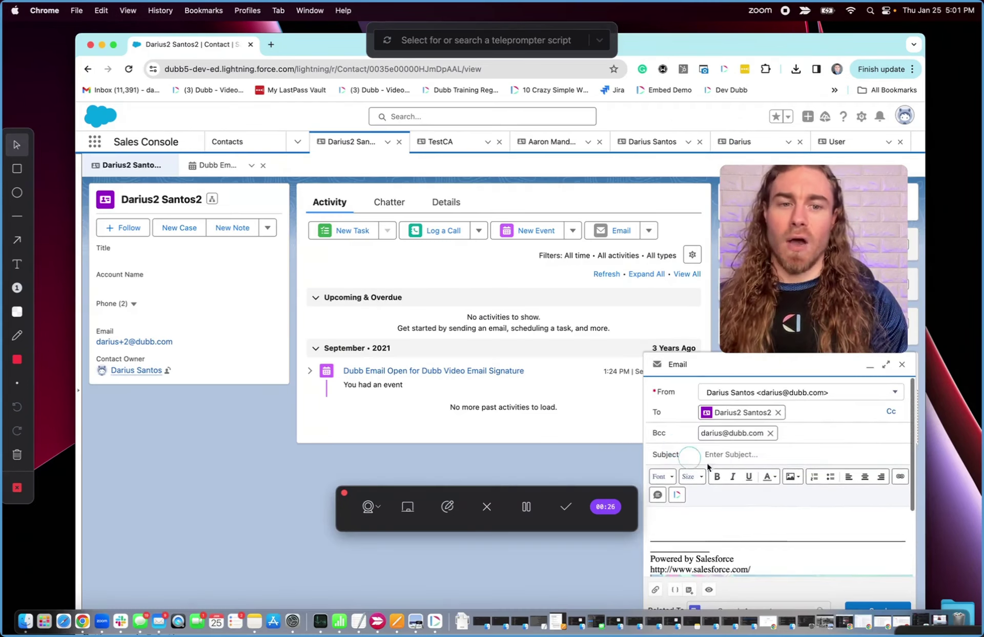
pyautogui.click(678, 496)
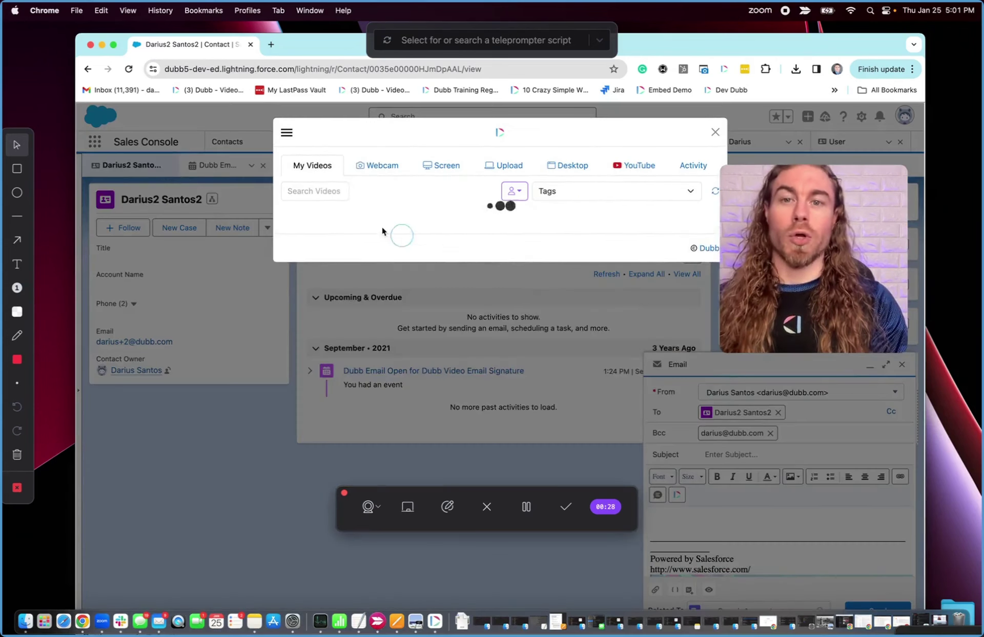
# - Switch to webcam mode, record a new clip, then stop and upload it
pyautogui.click(378, 166)
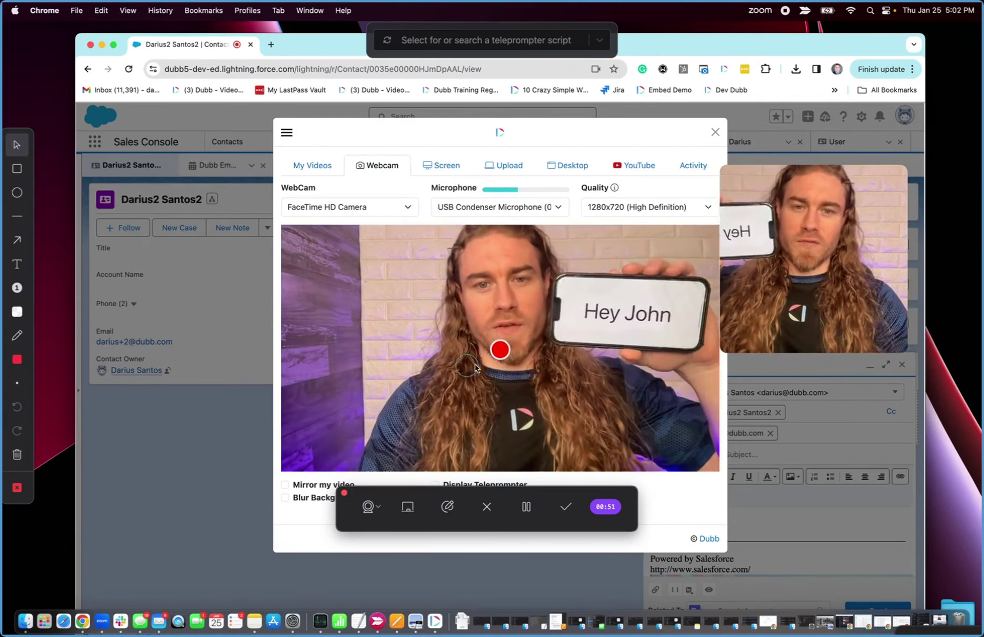
pyautogui.click(500, 349)
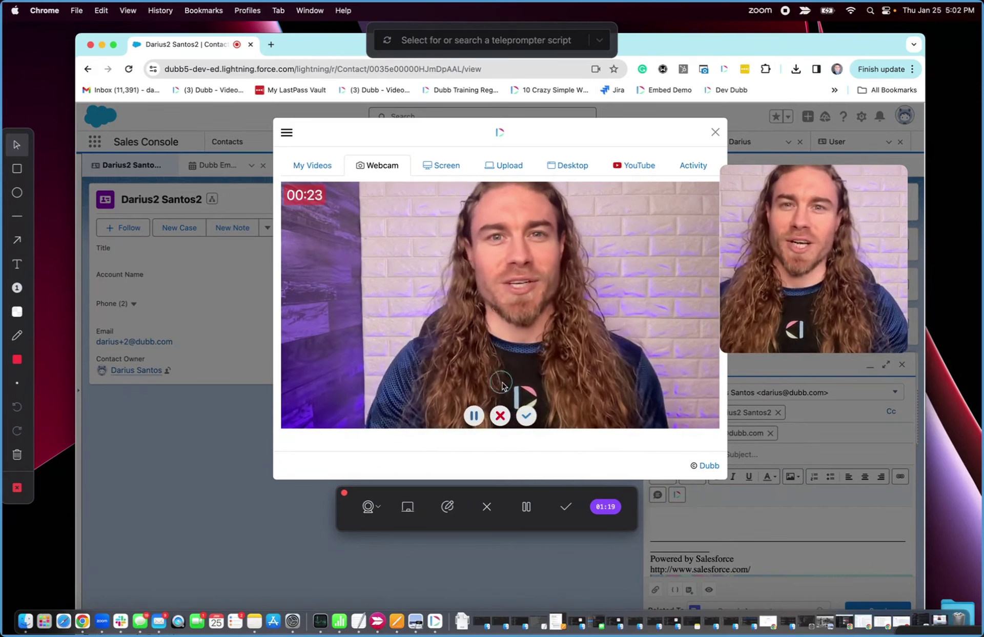
pyautogui.click(526, 415)
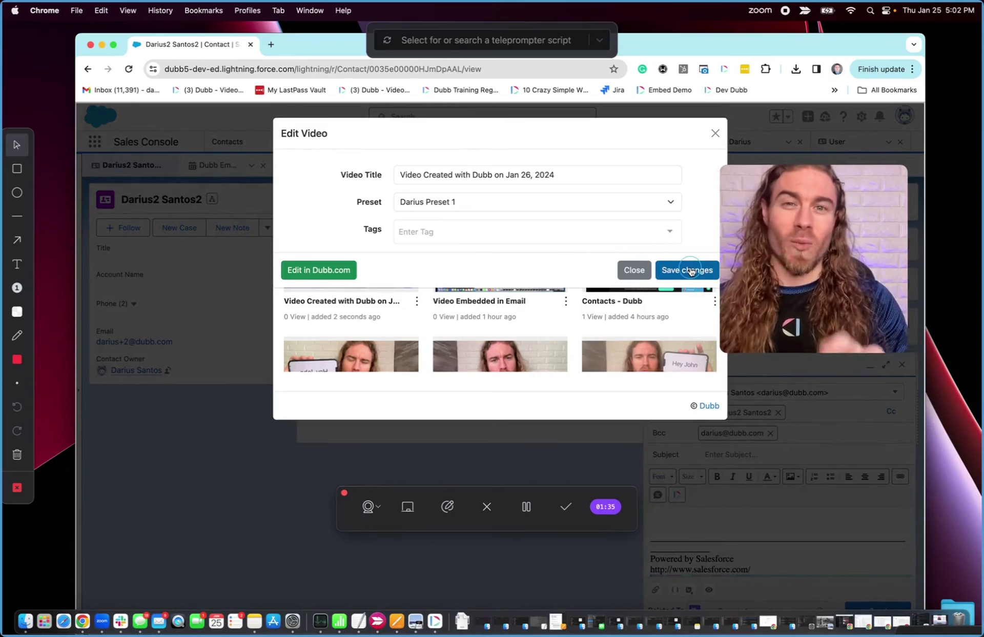
# - Save the new recording's details and insert it into the contact email
pyautogui.click(690, 270)
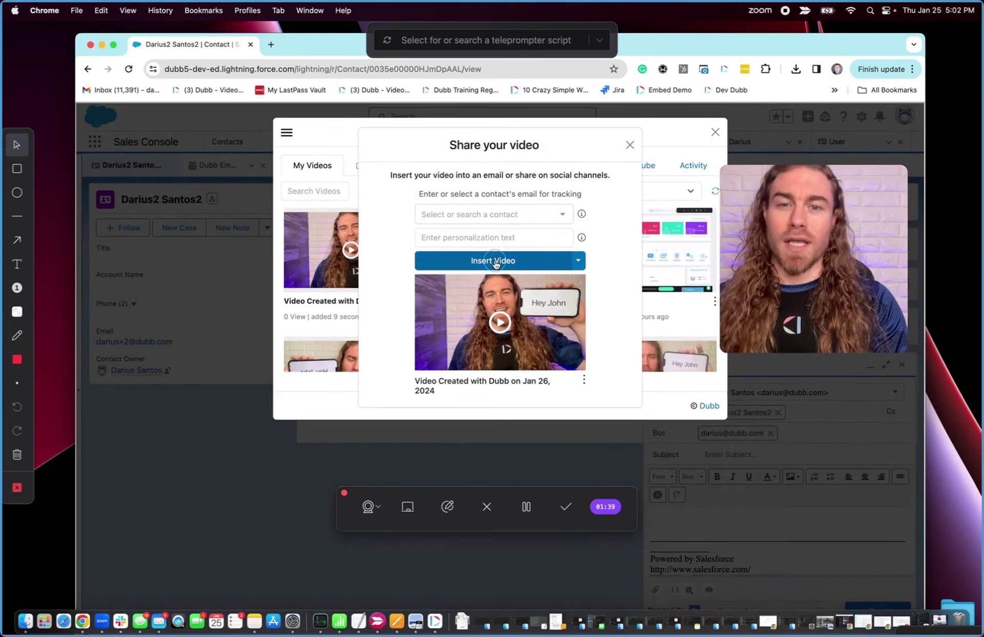
pyautogui.click(495, 263)
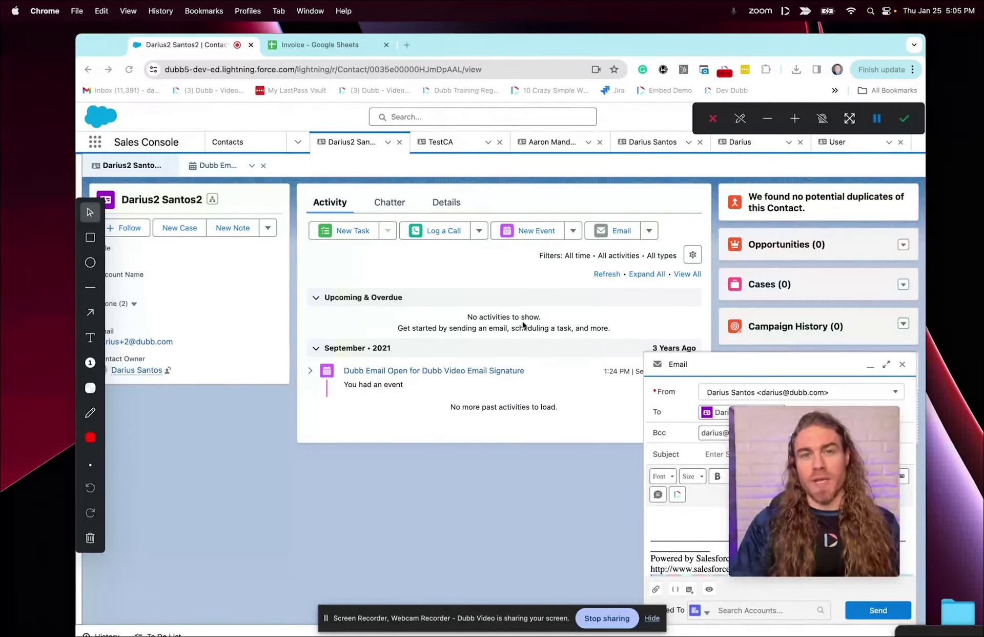
# - Switch to the Invoice - Google Sheets browser tab
pyautogui.click(314, 47)
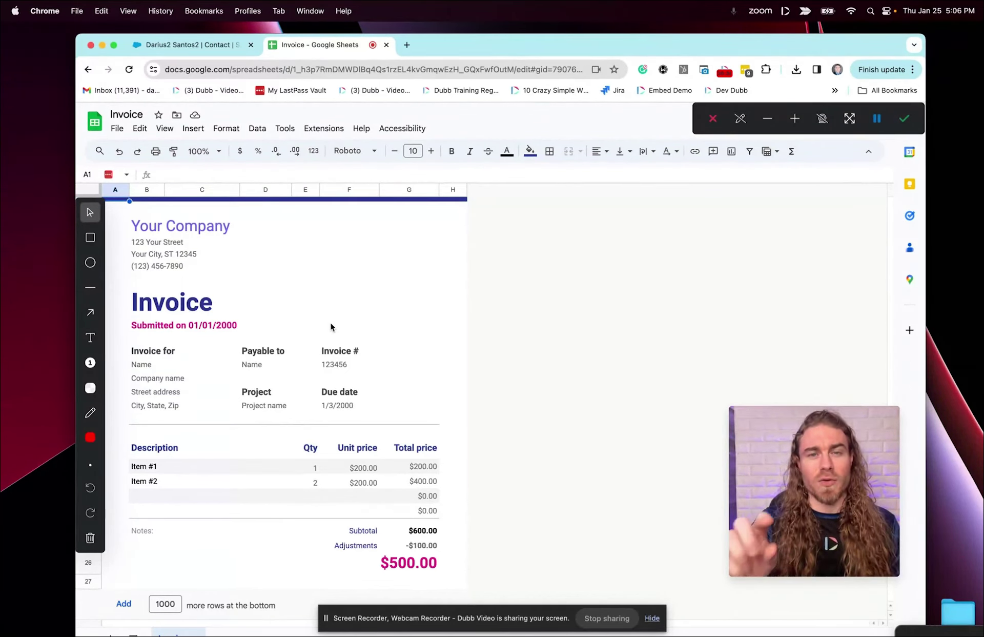
# - Set up a Dubb screen recording with the webcam preview moved further left
pyautogui.click(786, 11)
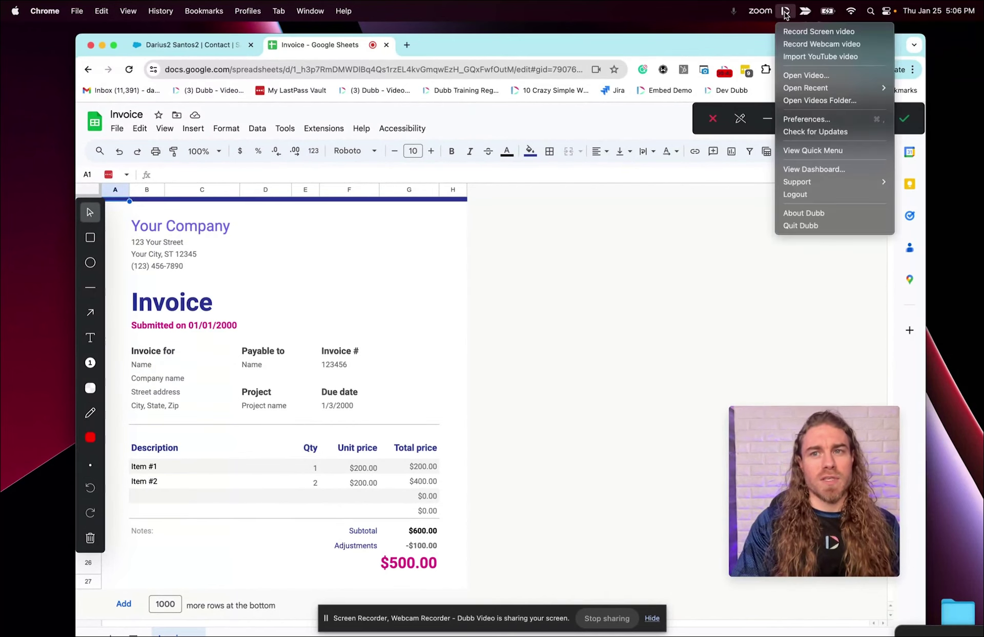
pyautogui.click(804, 31)
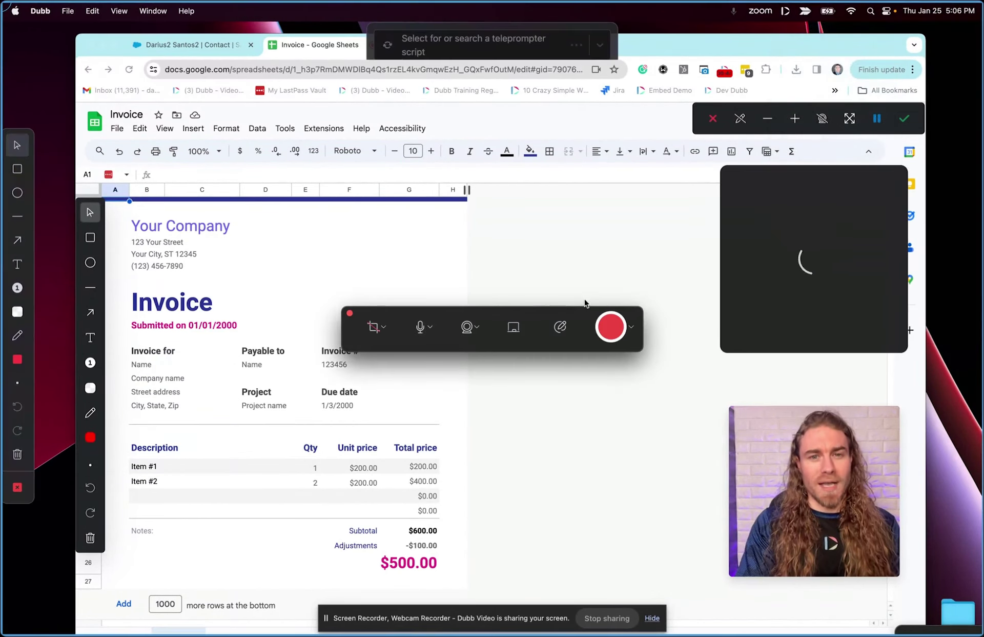
pyautogui.moveTo(791, 241); pyautogui.dragTo(697, 238)
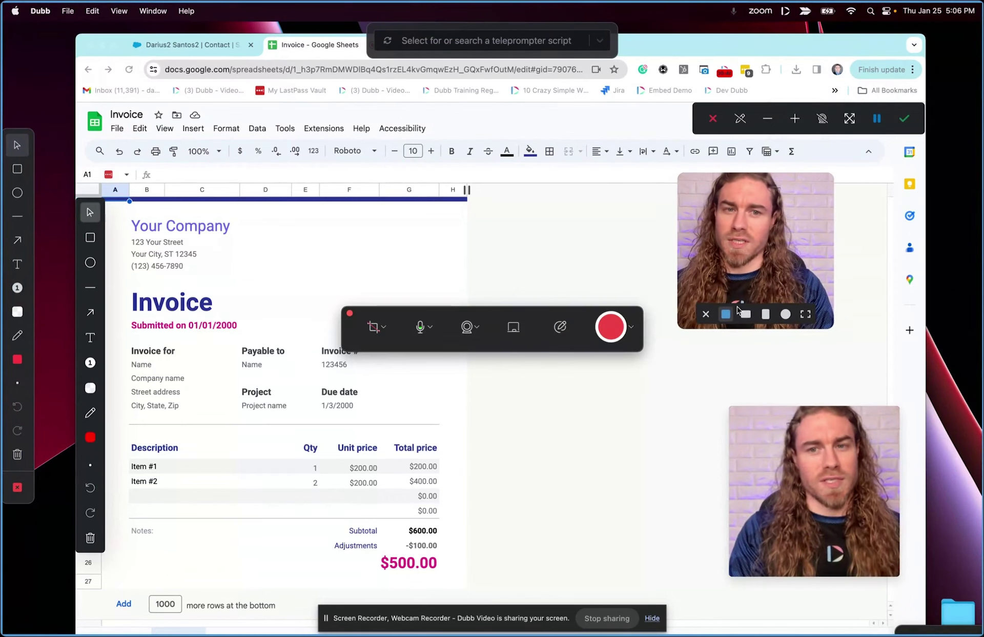
# - Load the client-convincing videos teleprompter script and make the teleprompter panel taller
pyautogui.click(495, 45)
pyautogui.click(474, 116)
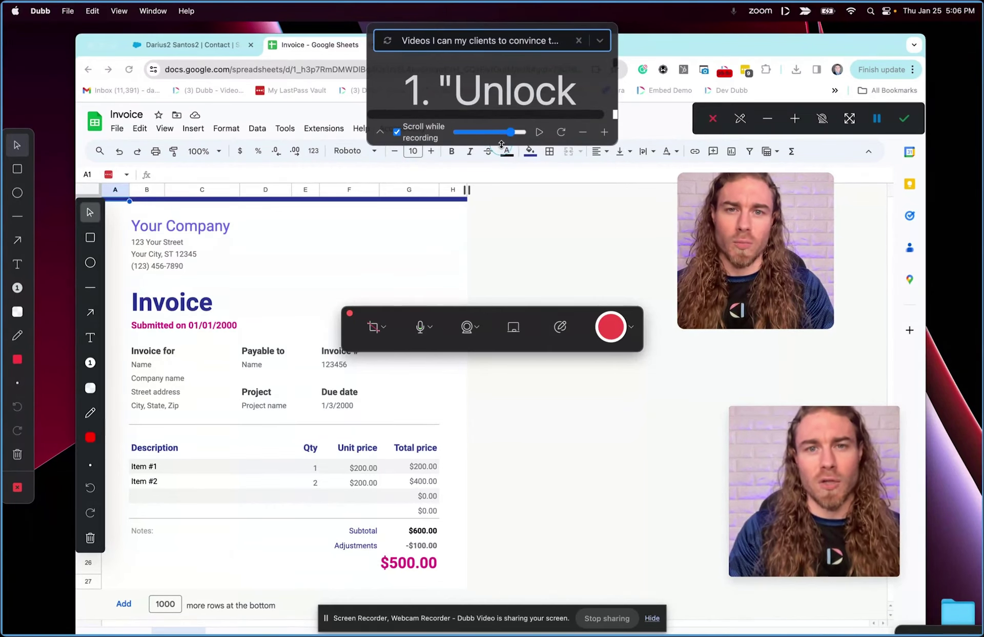
pyautogui.moveTo(500, 146); pyautogui.dragTo(499, 179)
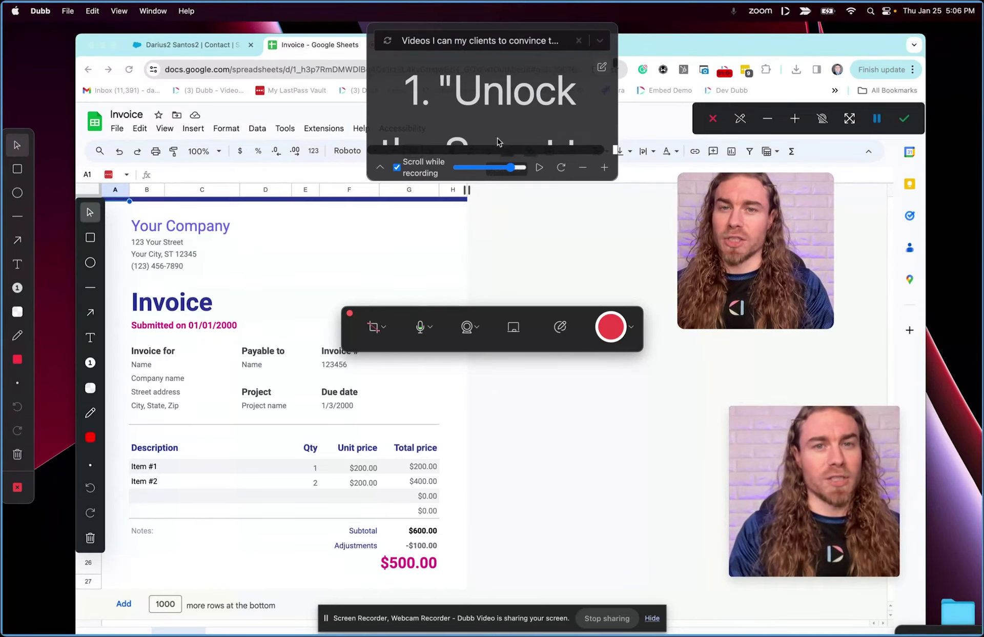
pyautogui.moveTo(495, 180)
pyautogui.mouseDown()
pyautogui.moveTo(495, 212)
pyautogui.moveTo(492, 202)
pyautogui.mouseUp()
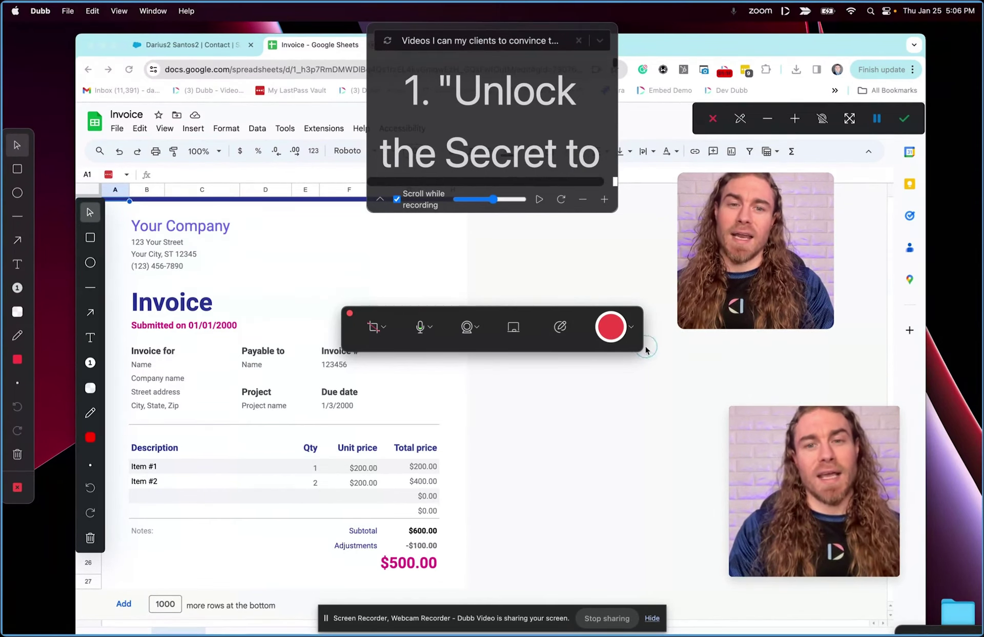
# - Start recording and draw arrows to the Submitted on date and the 1/3/2000 due date
pyautogui.click(611, 330)
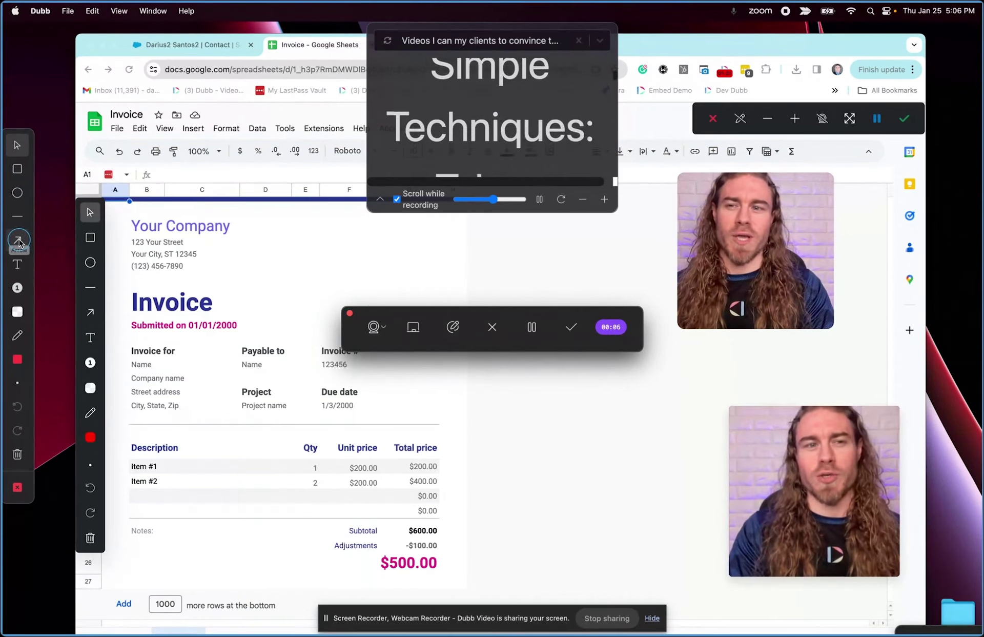
pyautogui.click(18, 240)
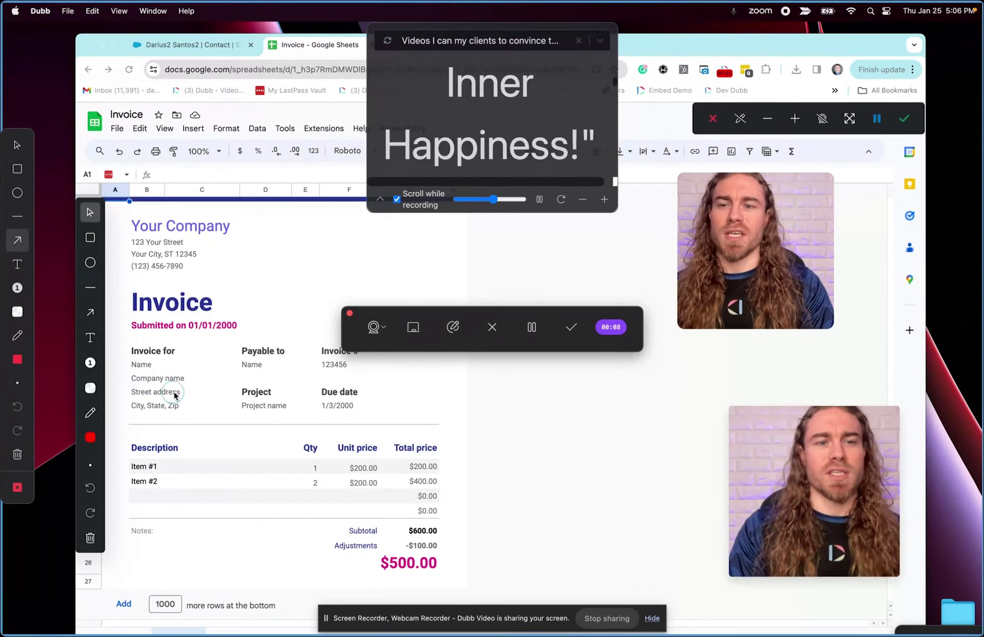
pyautogui.moveTo(295, 226); pyautogui.dragTo(248, 322)
pyautogui.moveTo(189, 398); pyautogui.dragTo(316, 403)
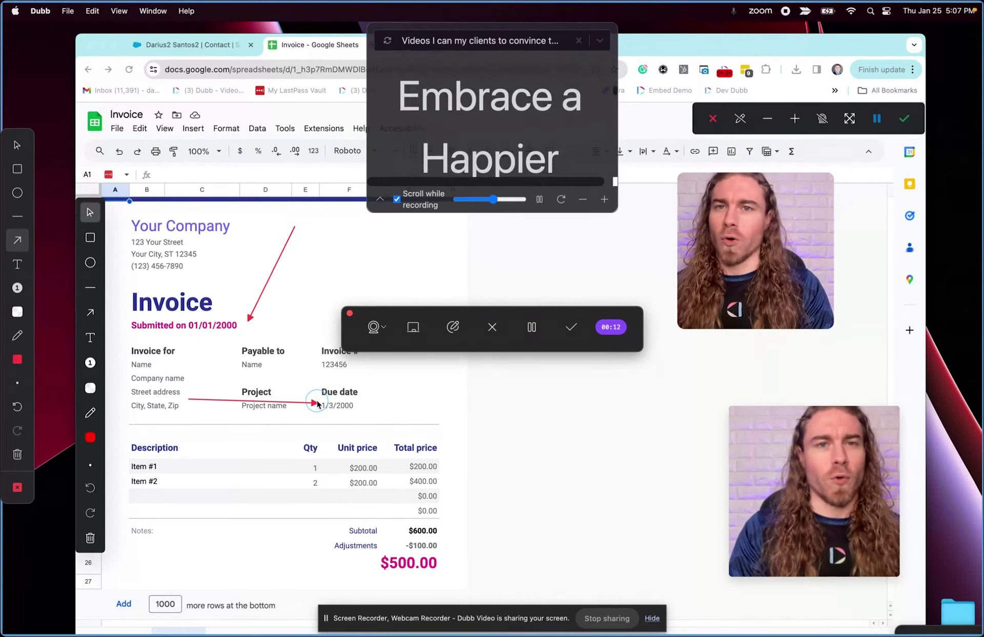
# - Place markers 1–3 by Total price, Subtotal and the Qty row, then finish recording
pyautogui.click(16, 287)
pyautogui.click(400, 458)
pyautogui.click(411, 532)
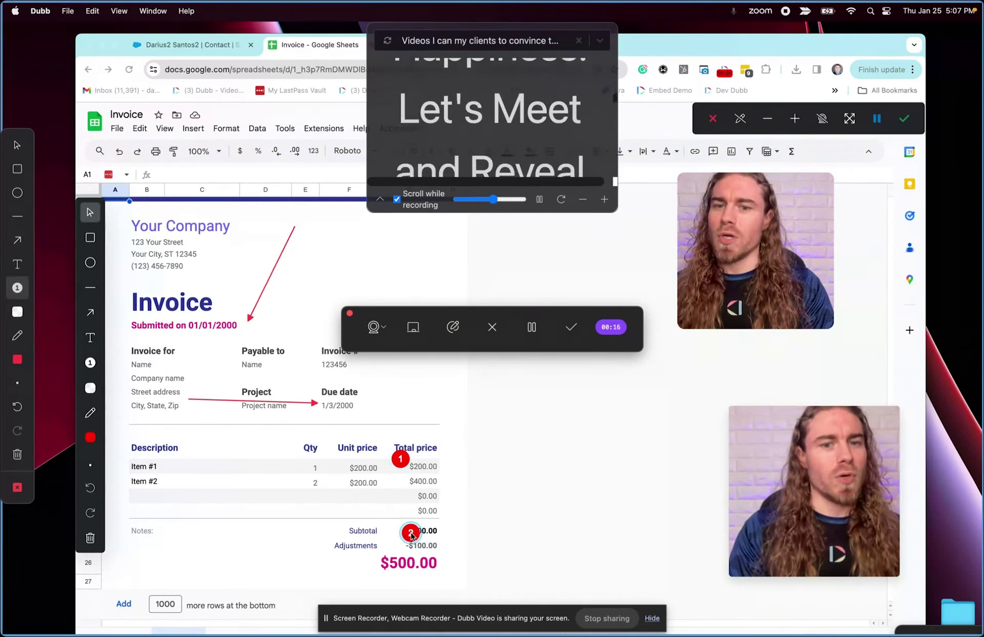
pyautogui.click(311, 498)
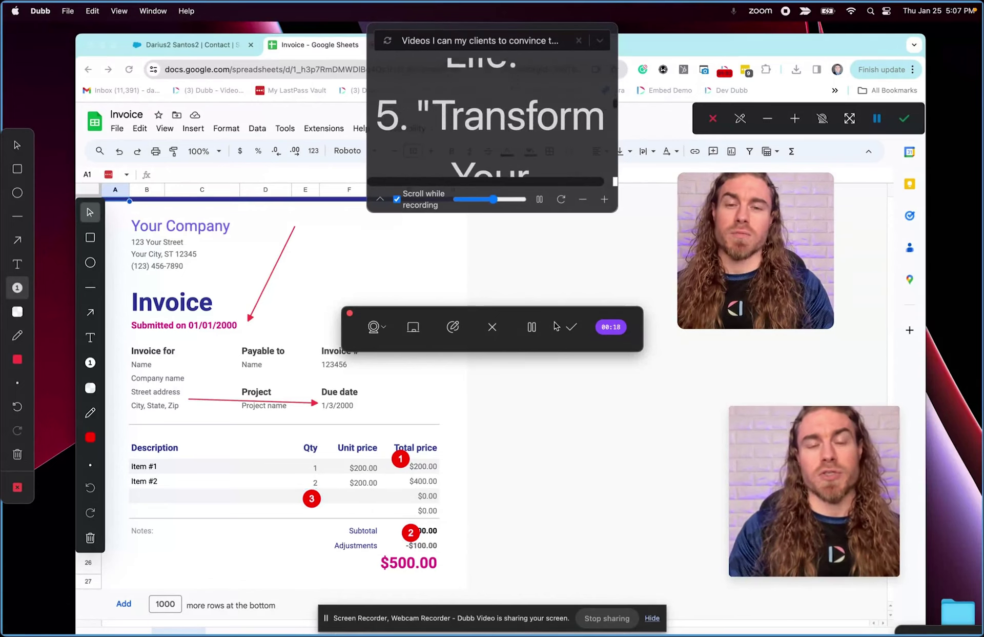
pyautogui.click(413, 331)
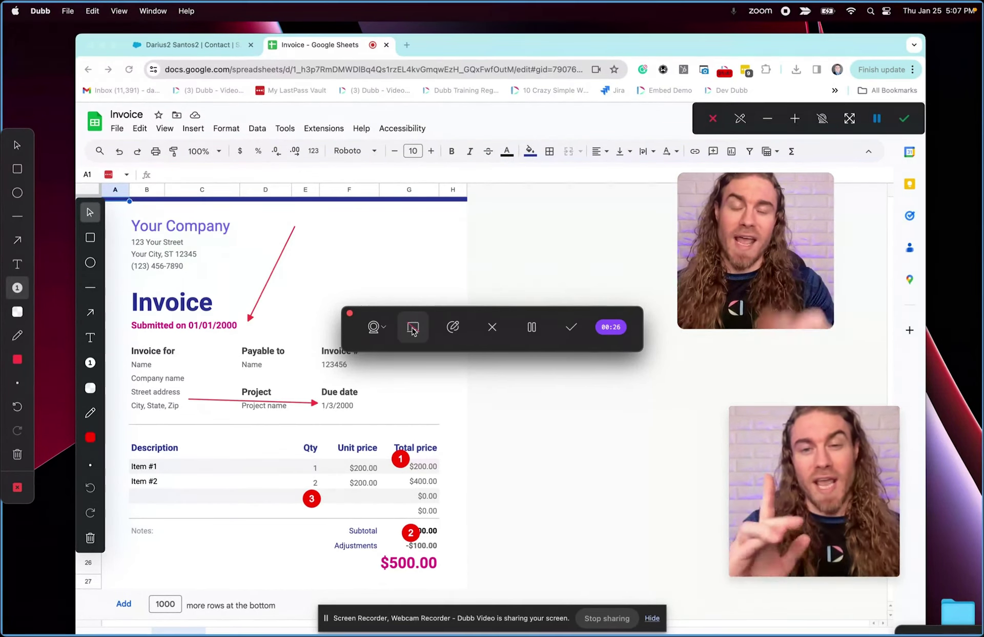
pyautogui.click(572, 332)
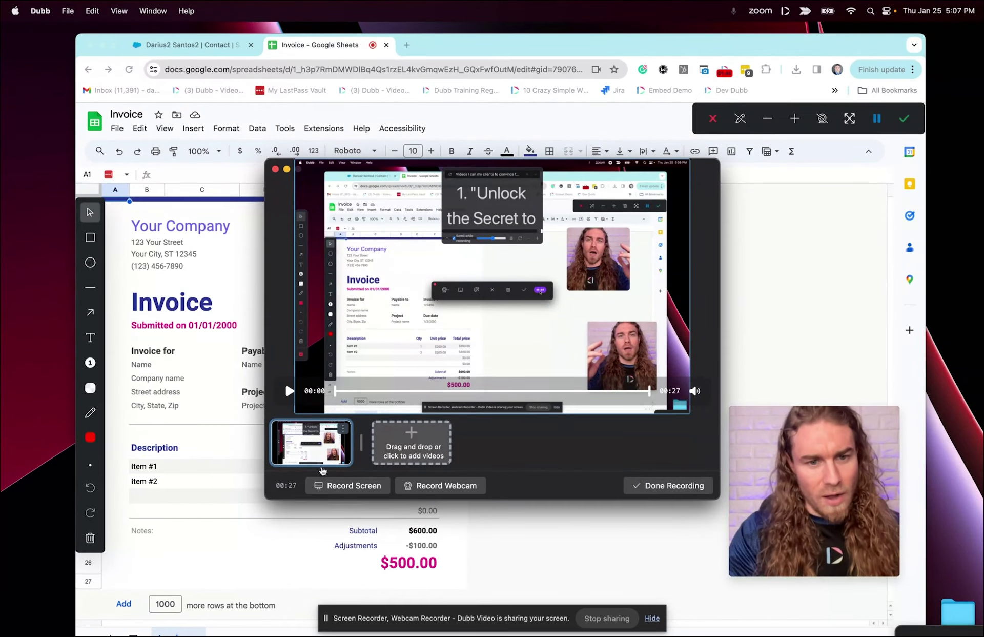
# - Record a second short screen clip and merge it with the first into one 31-second video
pyautogui.click(352, 491)
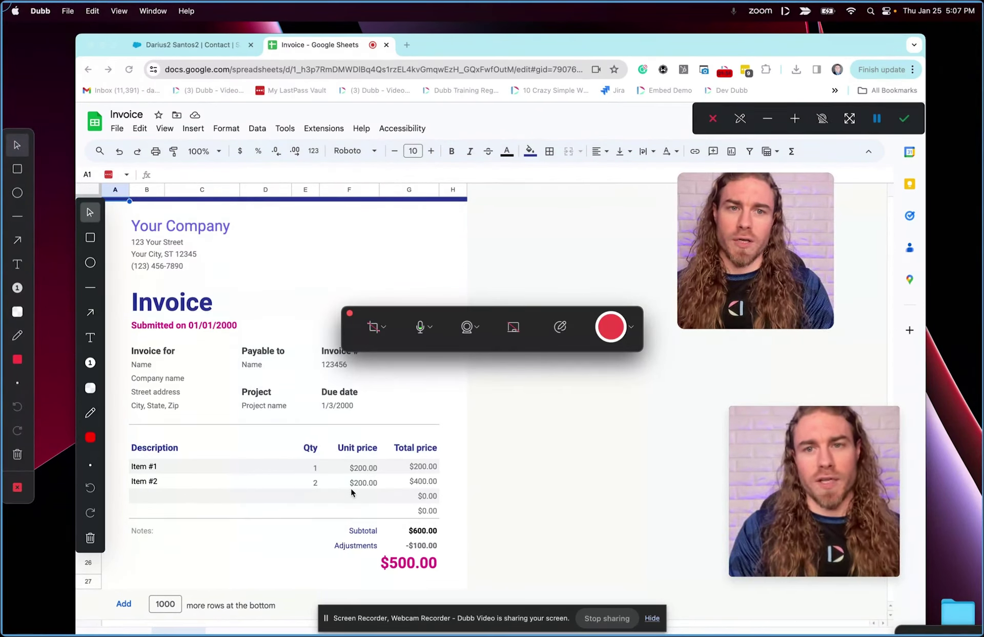
pyautogui.click(616, 334)
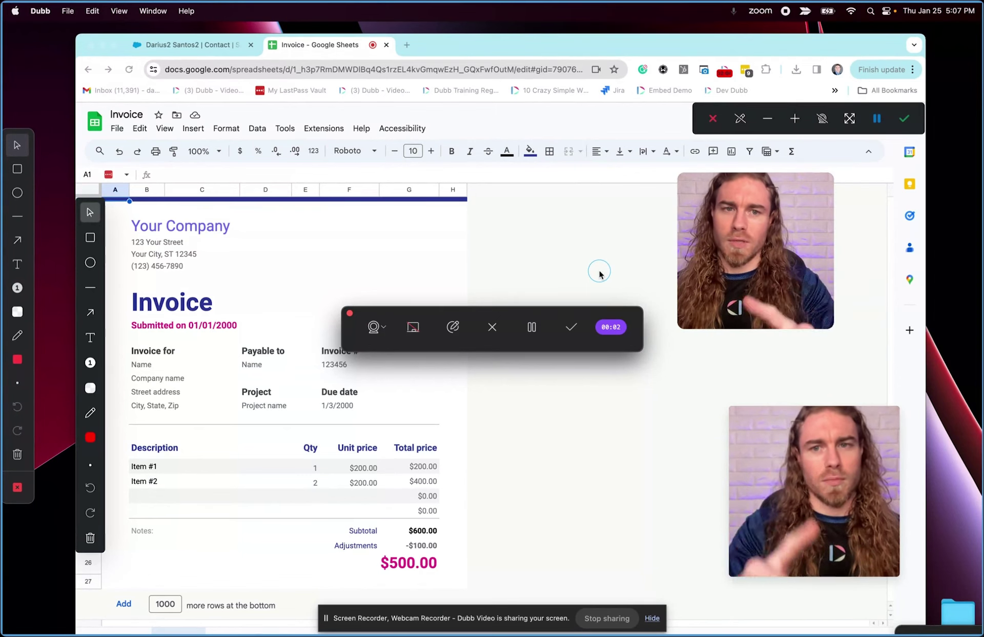
pyautogui.click(571, 326)
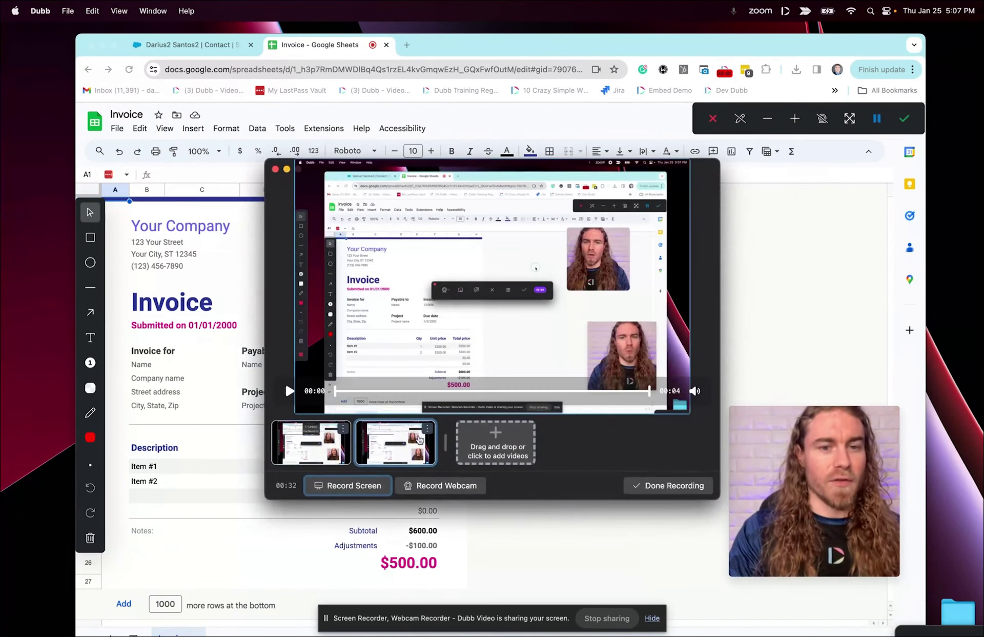
pyautogui.click(674, 488)
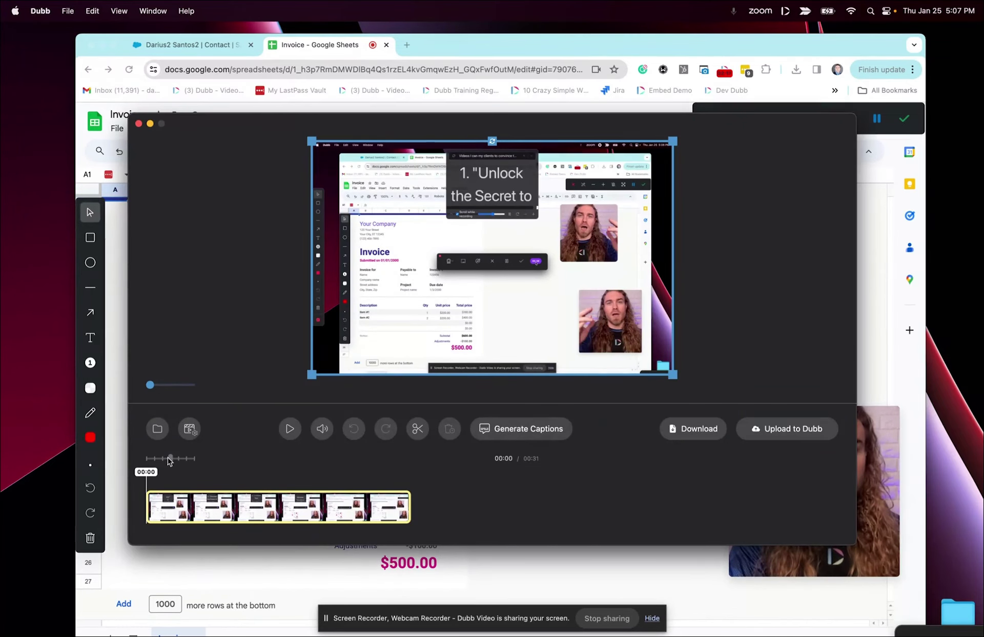
# - Zoom into the timeline and cut the 31-second video at about the 7-second mark
pyautogui.moveTo(169, 458); pyautogui.dragTo(292, 460)
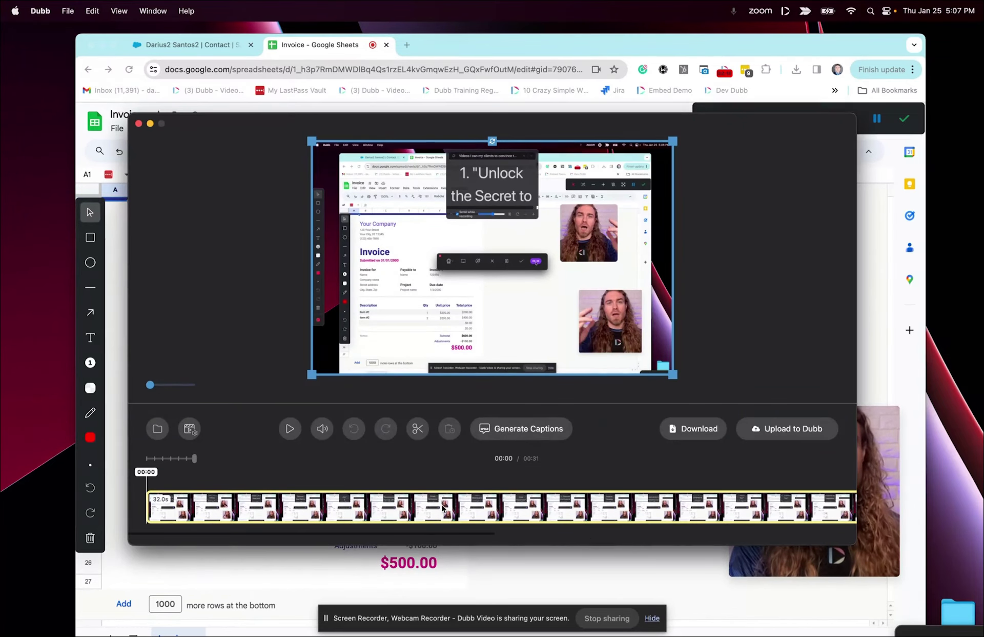
pyautogui.click(443, 507)
pyautogui.click(417, 428)
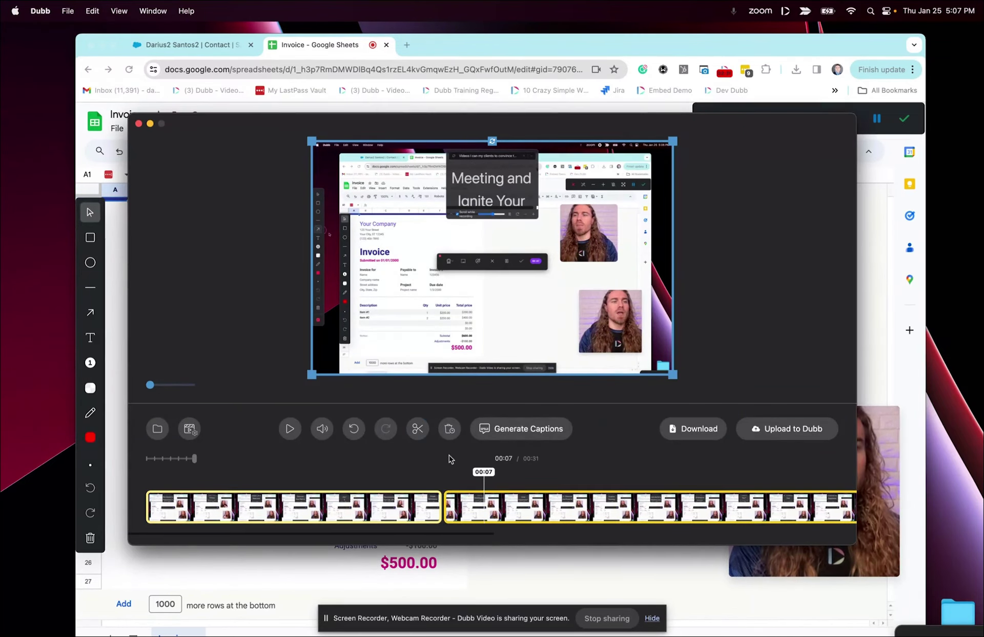
pyautogui.click(453, 505)
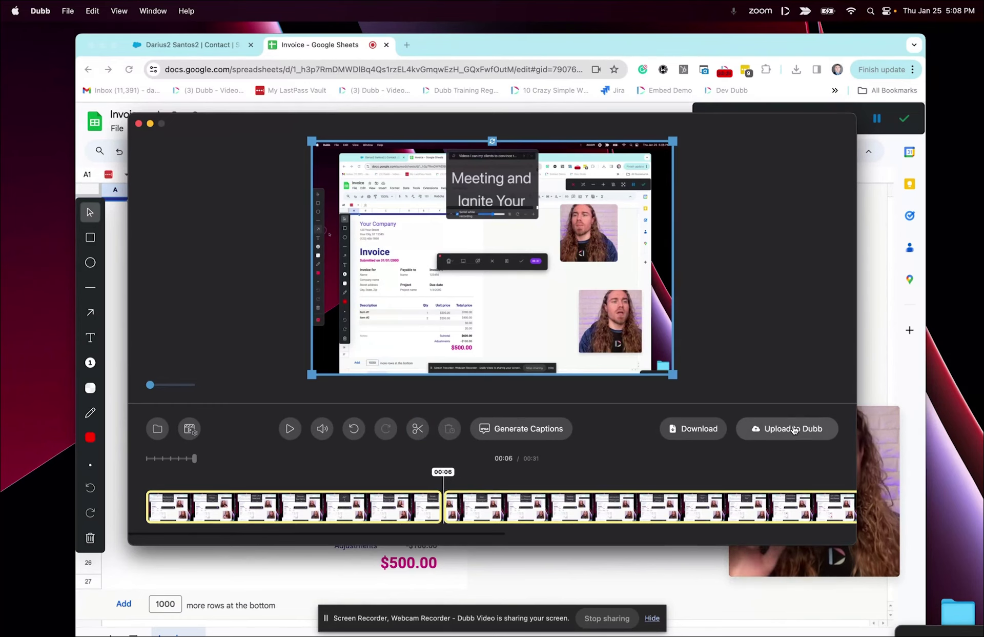
# - Close the video editor and drag the webcam bubble up to the middle of the invoice
pyautogui.click(138, 123)
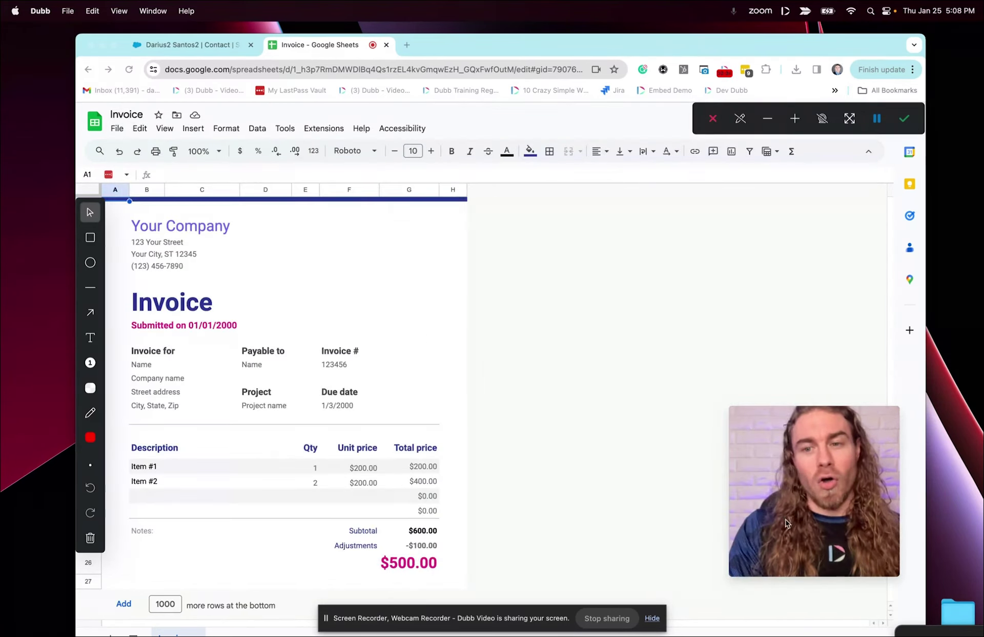
pyautogui.moveTo(854, 503); pyautogui.dragTo(516, 271)
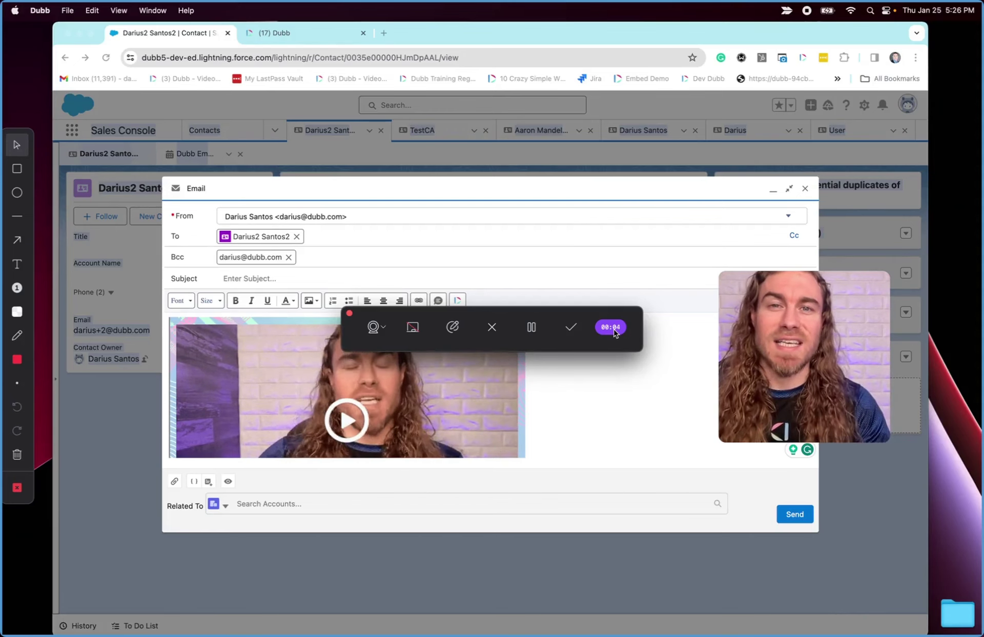
# - Open the new video's public share page in a new tab, browse it, and pause playback at 0:03
pyautogui.click(321, 35)
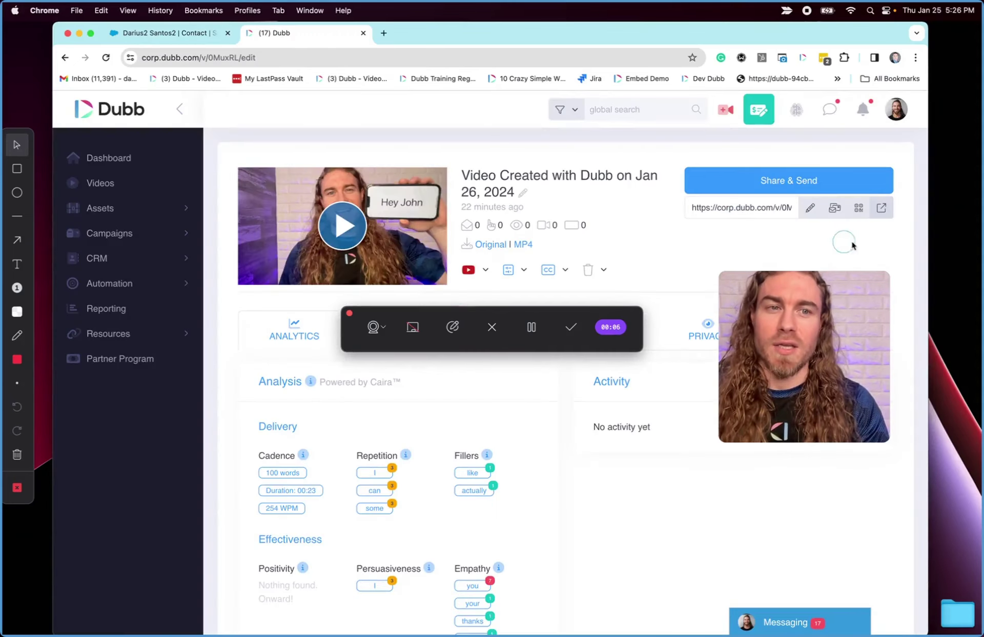
pyautogui.click(881, 207)
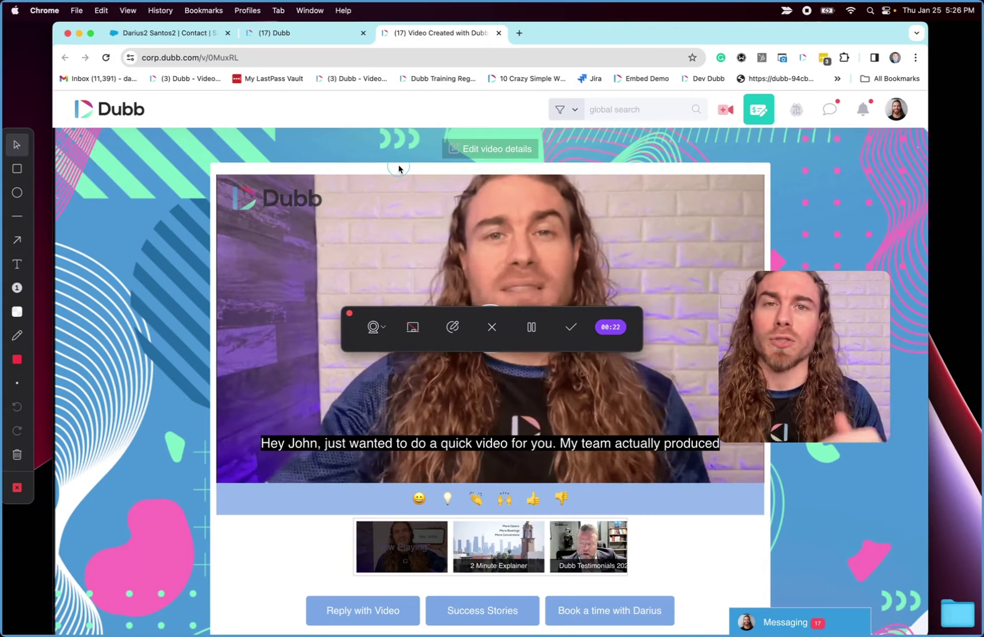
pyautogui.scroll(-4, 490, 259)
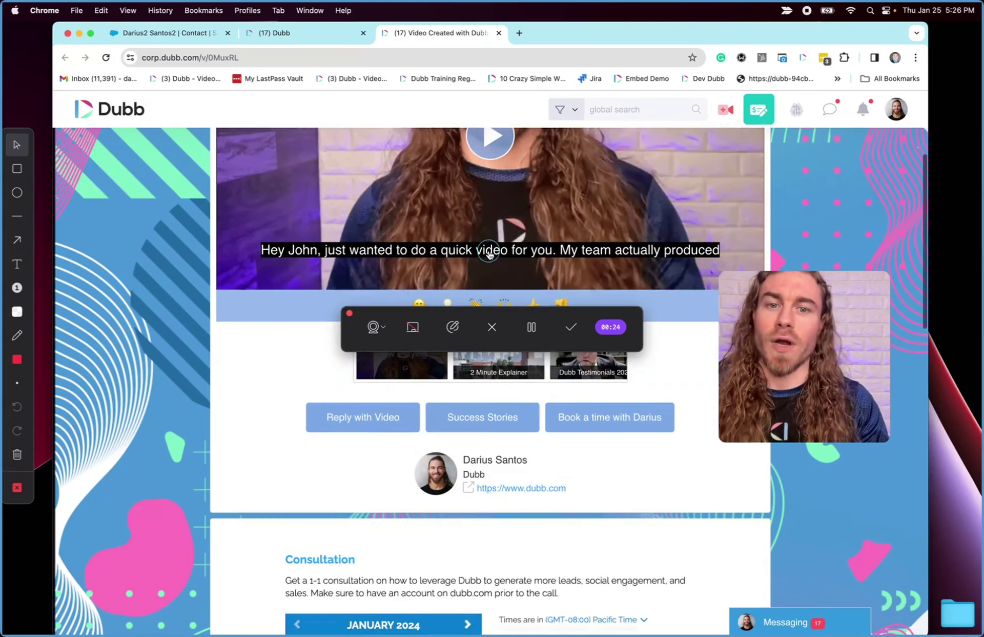
pyautogui.scroll(-1, 589, 418)
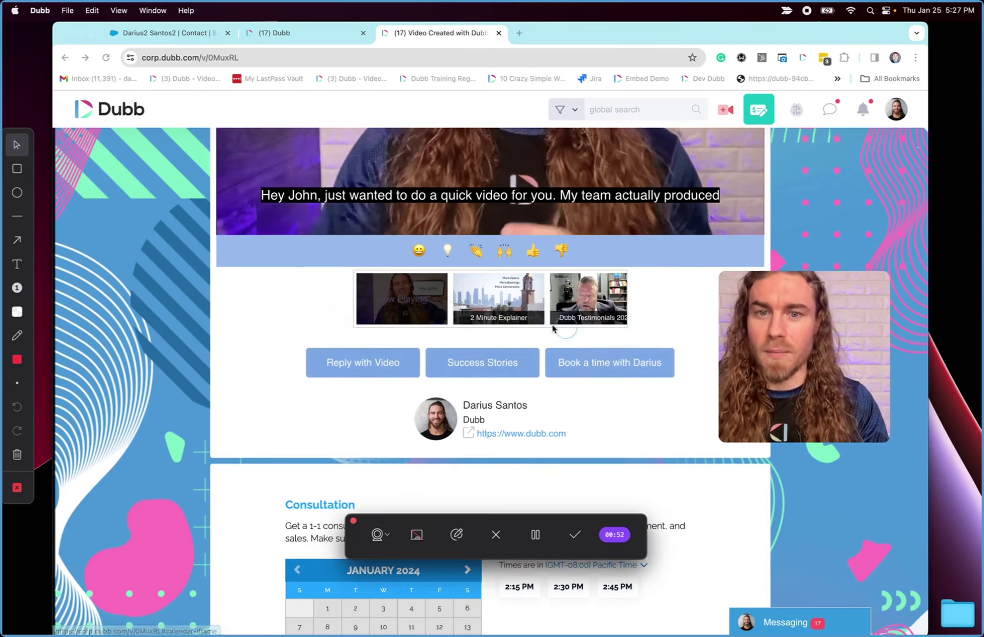
pyautogui.scroll(3, 519, 331)
pyautogui.click(497, 253)
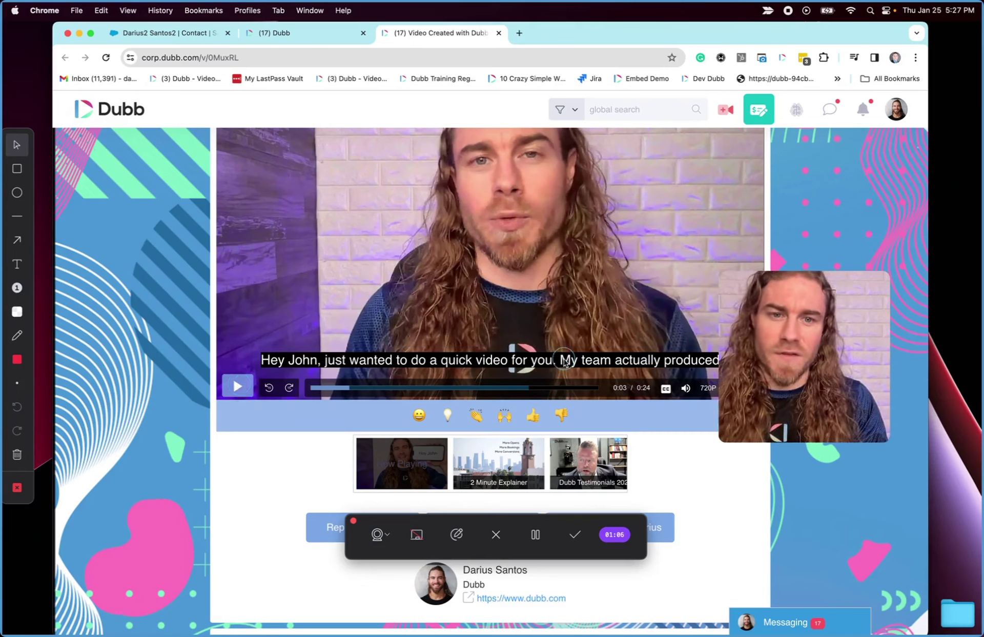
# - Play the 24-second clip from near its end so the 1:34 Product Overview loads next
pyautogui.click(587, 387)
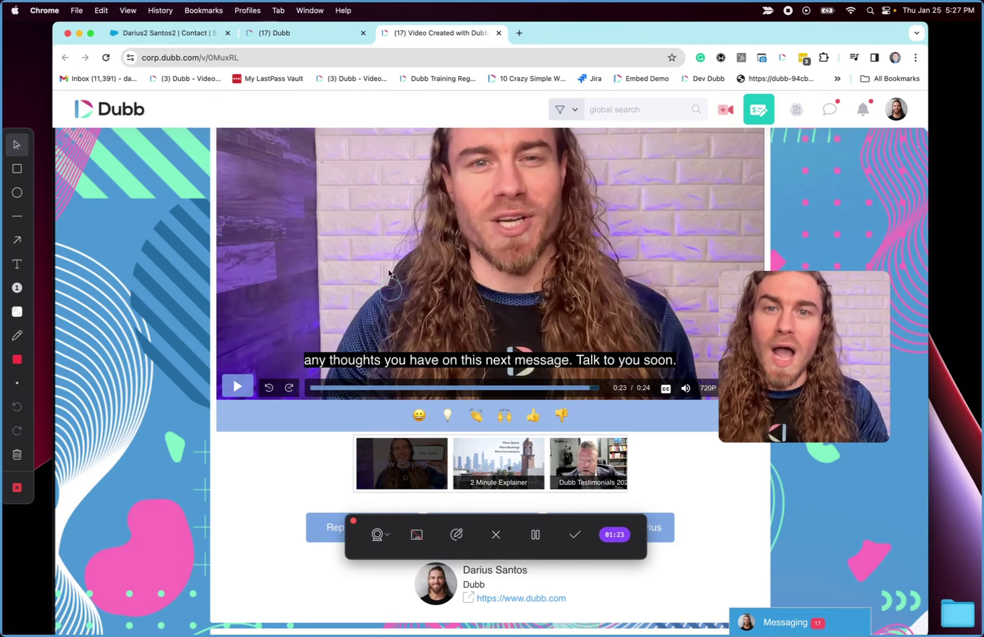
pyautogui.click(155, 33)
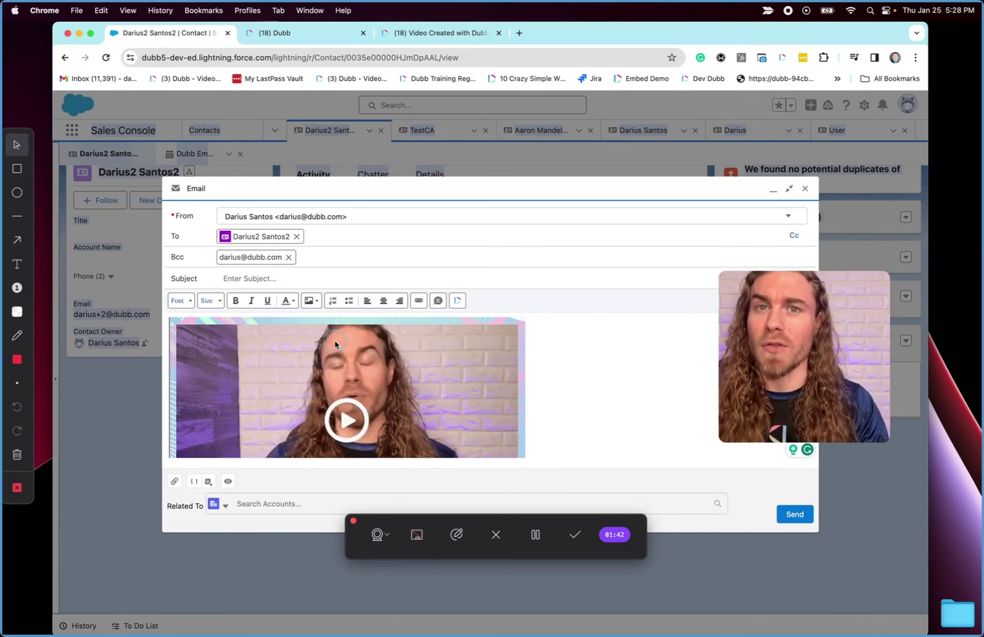
pyautogui.click(440, 34)
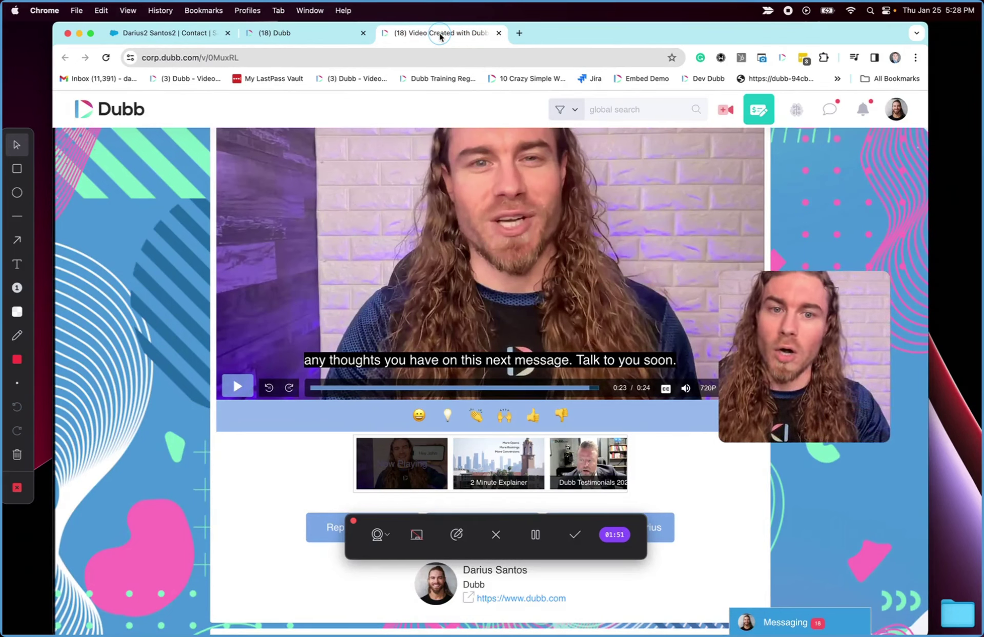
pyautogui.click(238, 390)
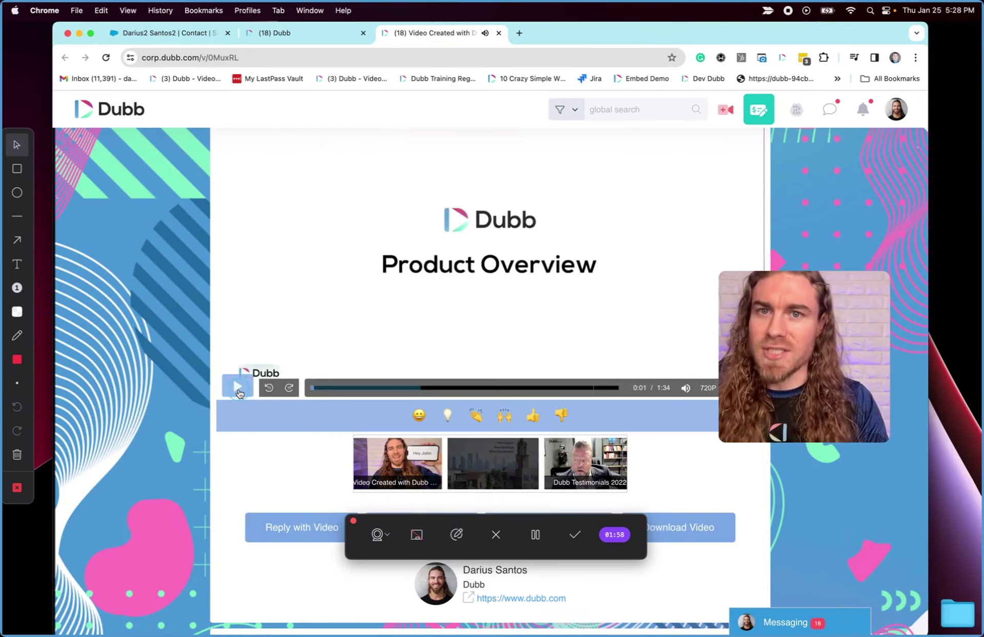
# - Pause the Product Overview, skip to its end and resume so the testimonial video autoplays
pyautogui.click(459, 319)
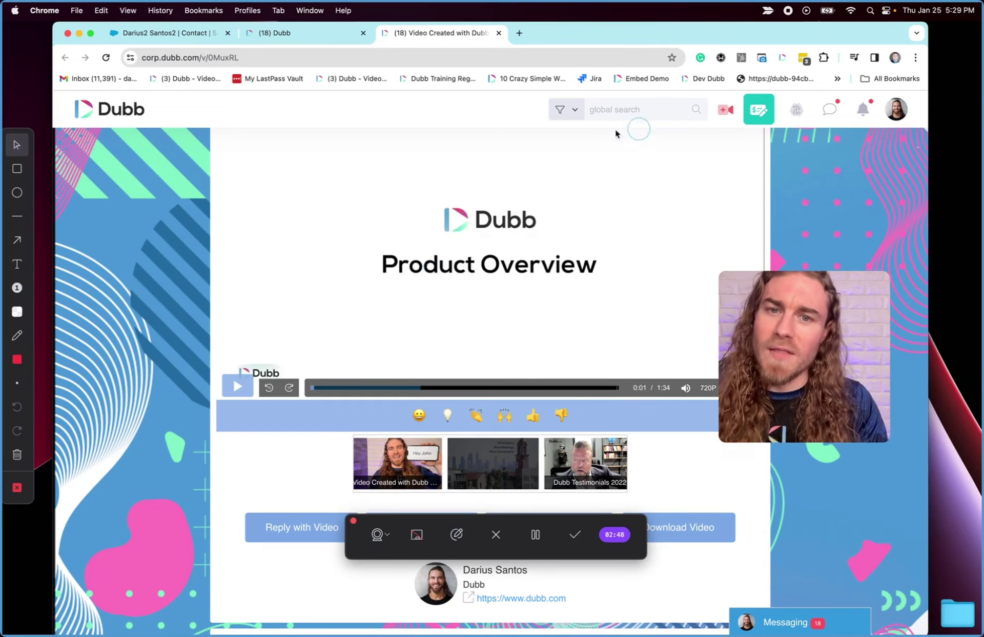
pyautogui.click(610, 388)
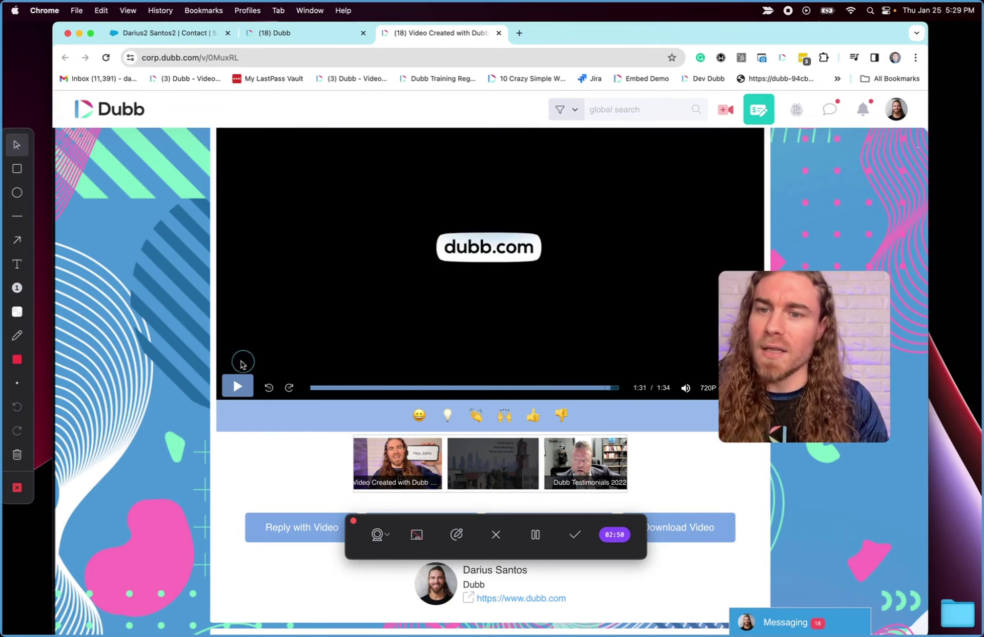
pyautogui.click(238, 389)
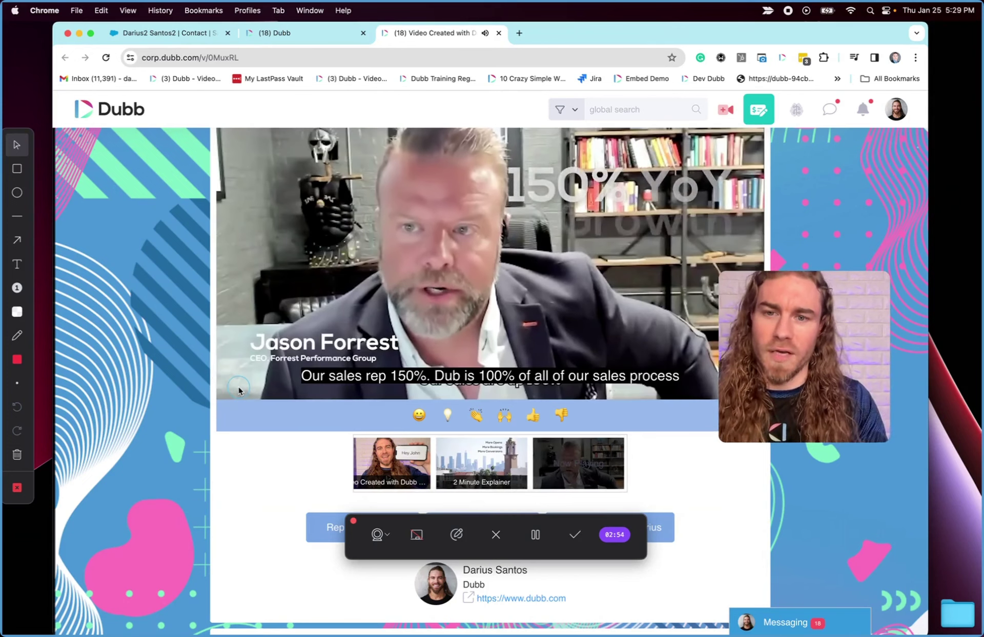
# - Pause the testimonial, browse the playlist including the 2 Minute Explainer, and scrub to 0:17
pyautogui.click(663, 218)
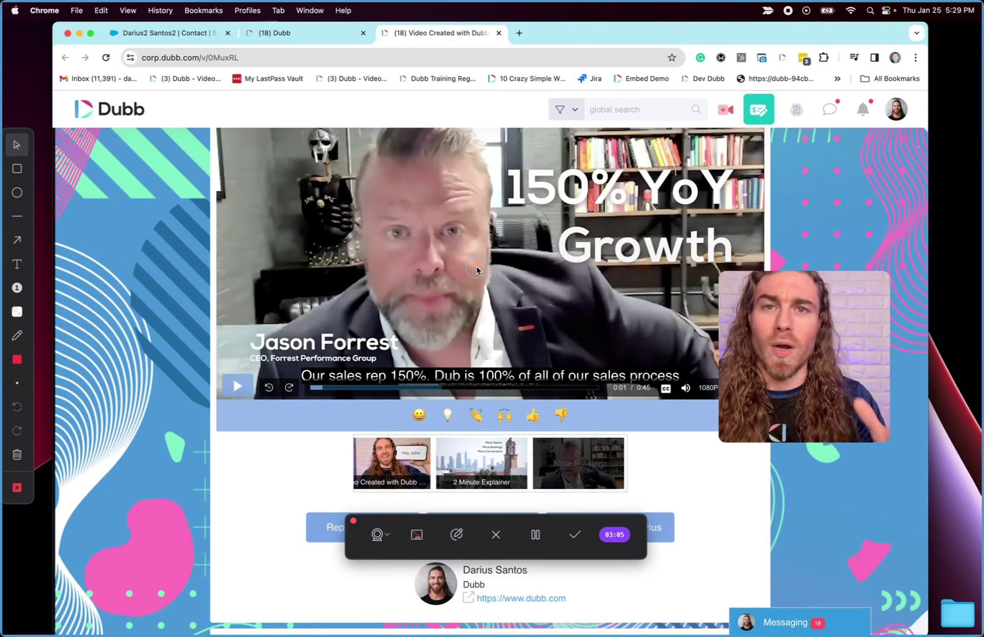
pyautogui.scroll(-3, 477, 369)
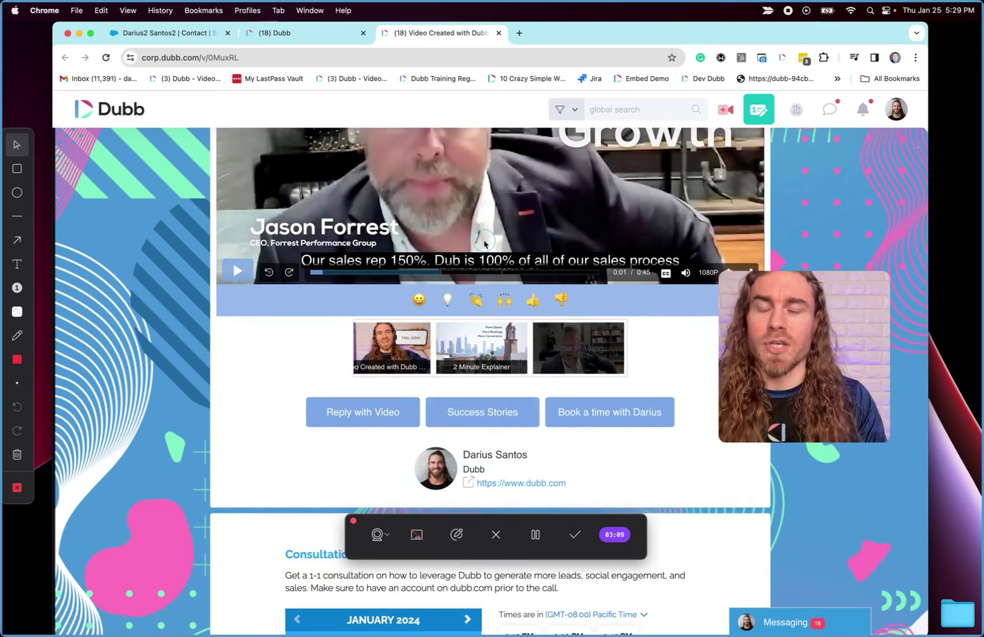
pyautogui.scroll(2, 485, 242)
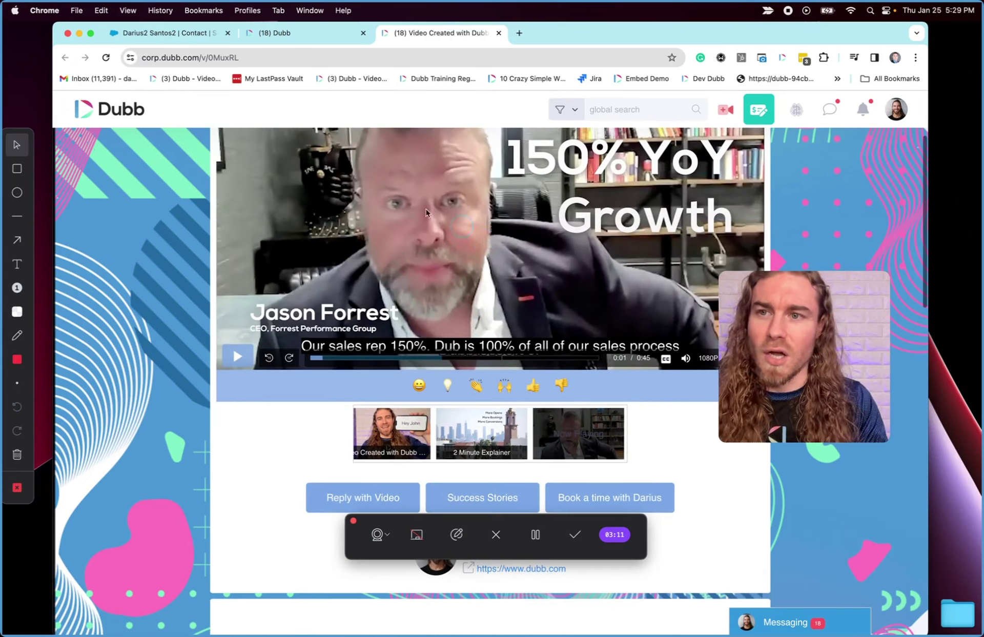
pyautogui.click(604, 448)
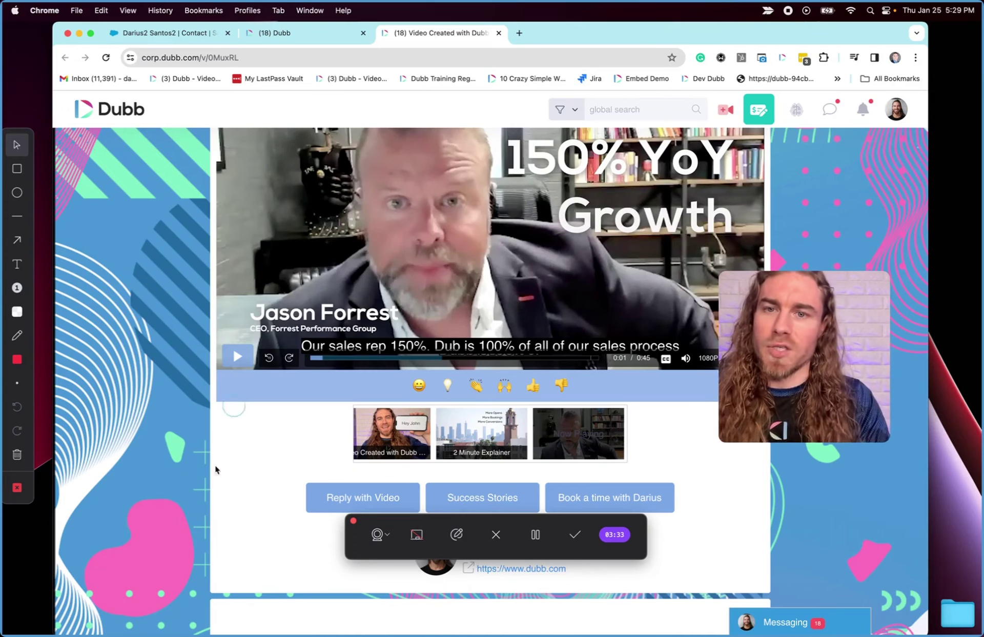
pyautogui.scroll(-1, 482, 238)
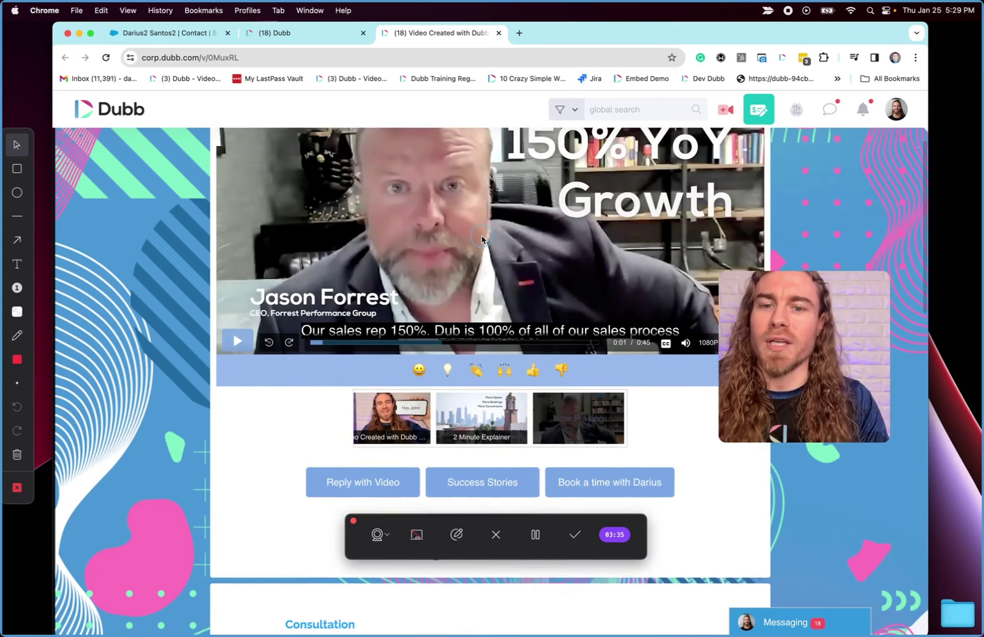
pyautogui.scroll(-3, 482, 239)
pyautogui.click(482, 369)
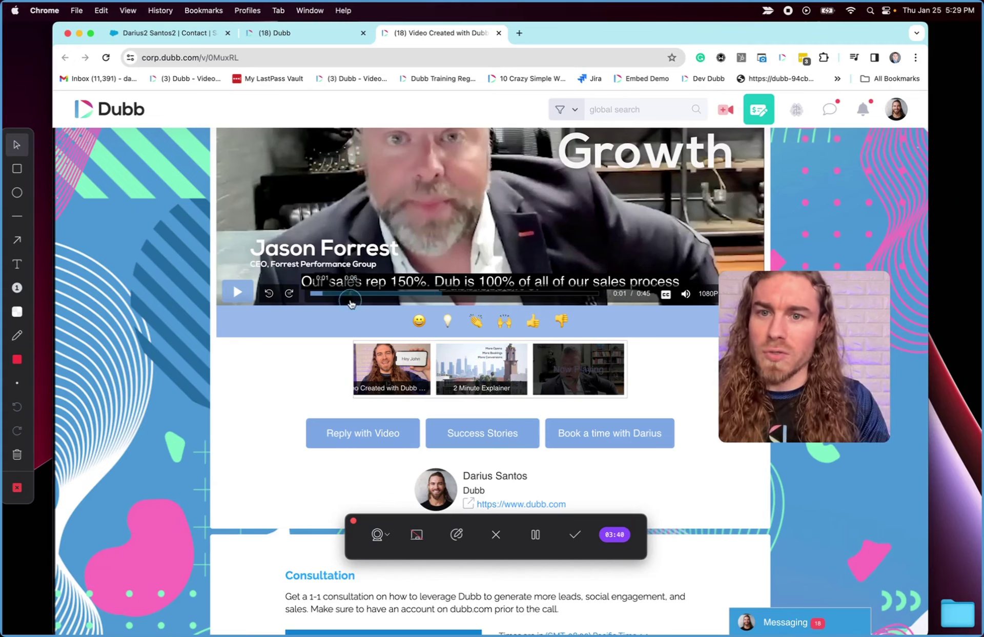
pyautogui.moveTo(353, 293); pyautogui.dragTo(425, 293)
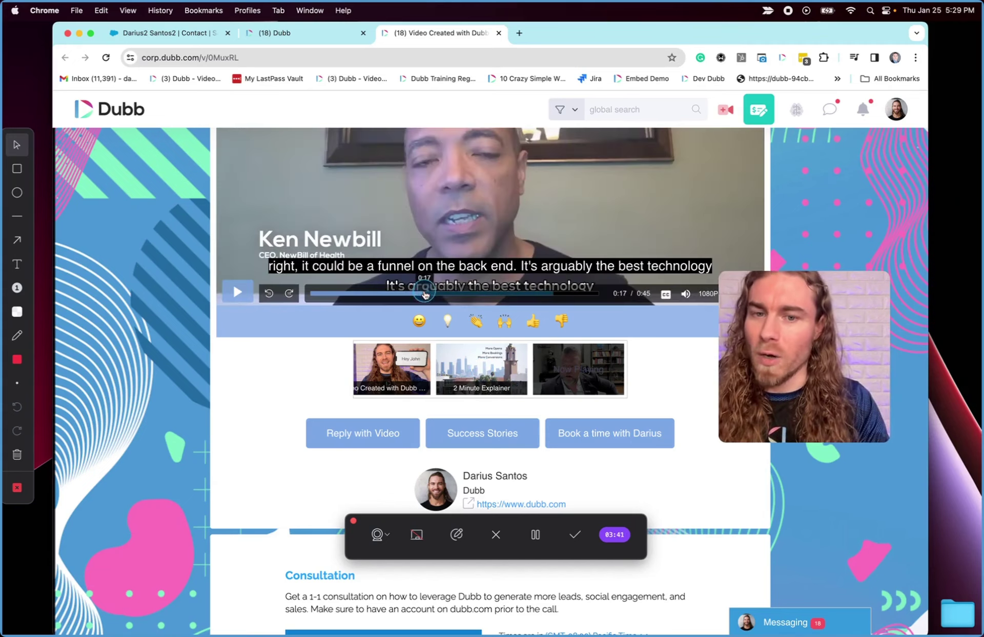
# - Open the Success Stories testimonials page, then go back to the video's edit page
pyautogui.click(472, 437)
pyautogui.scroll(-2, 474, 439)
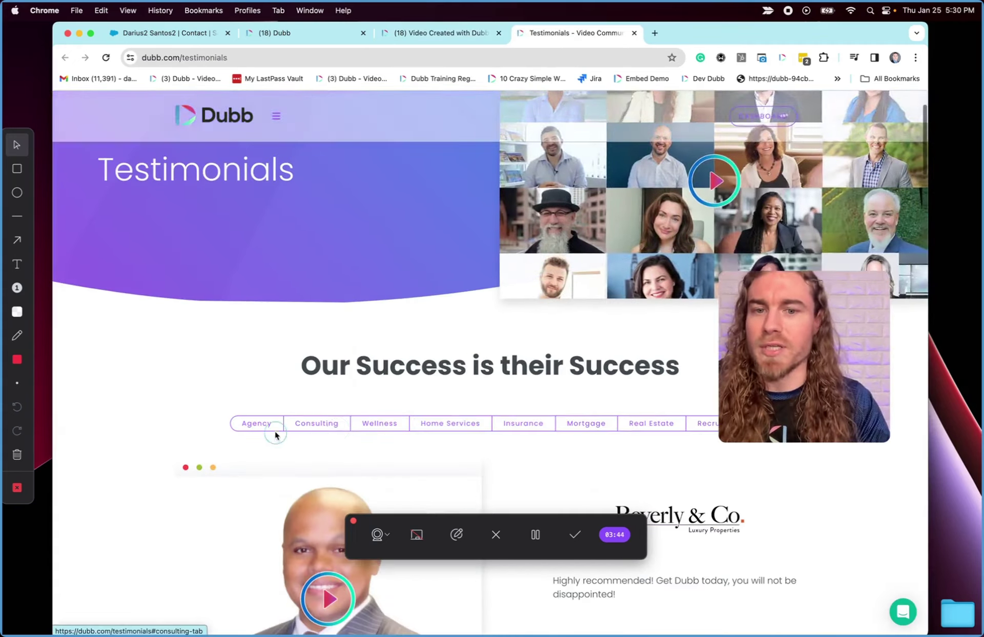
pyautogui.click(398, 34)
pyautogui.click(300, 34)
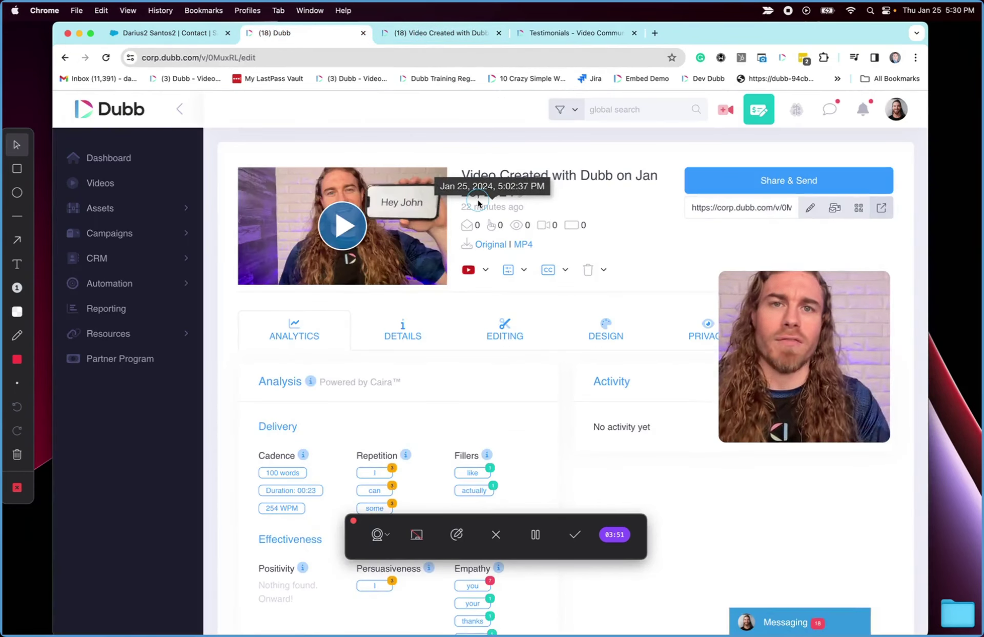
# - Search the presets for 'higher' and apply Higher Ed, confirming it is checked
pyautogui.click(520, 272)
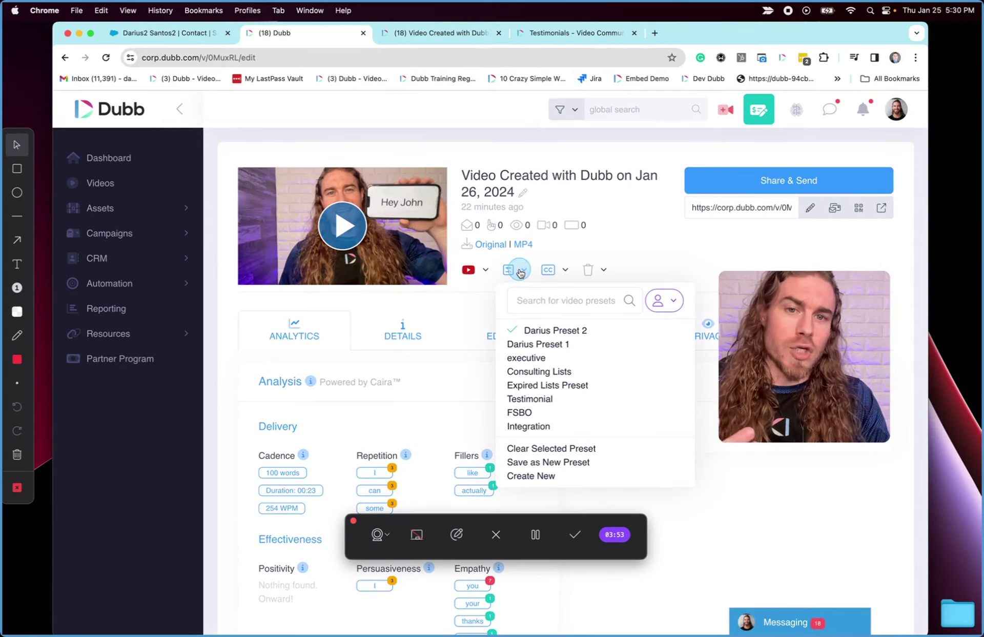
pyautogui.click(530, 297)
pyautogui.write('hi')
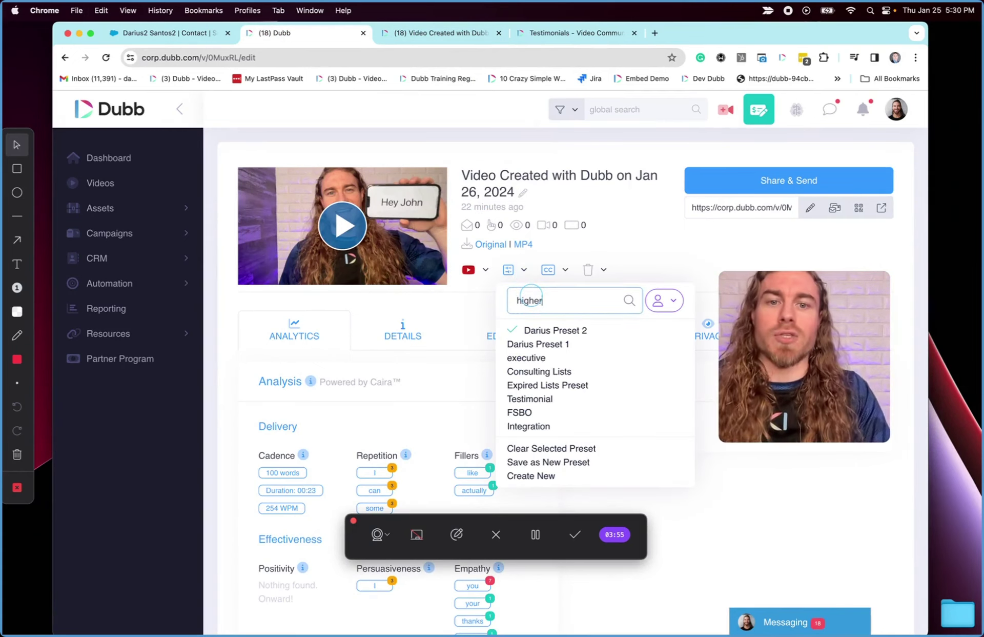
pyautogui.write('gher')
pyautogui.click(539, 332)
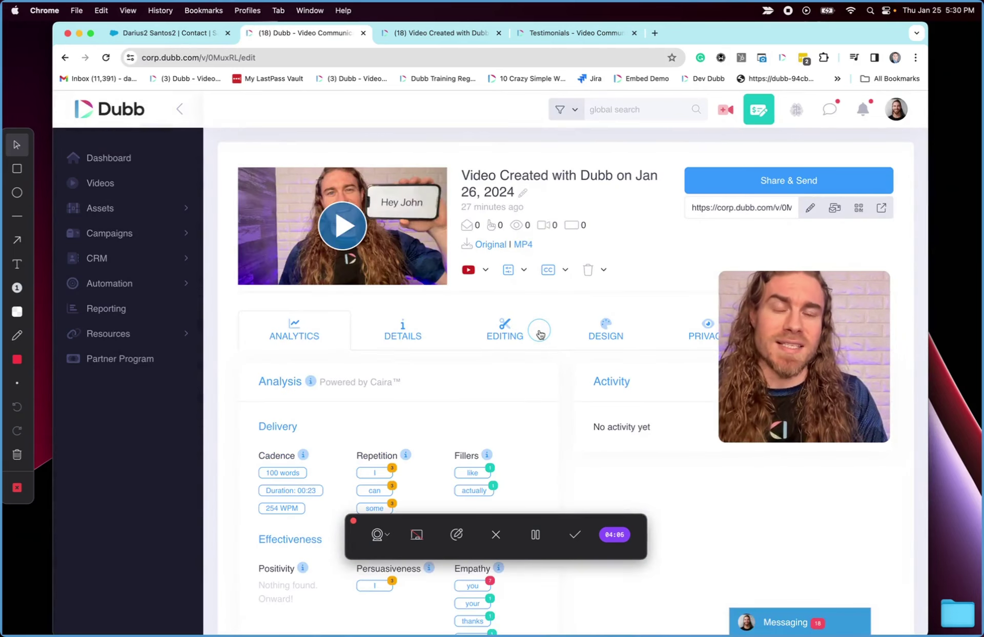
pyautogui.click(509, 273)
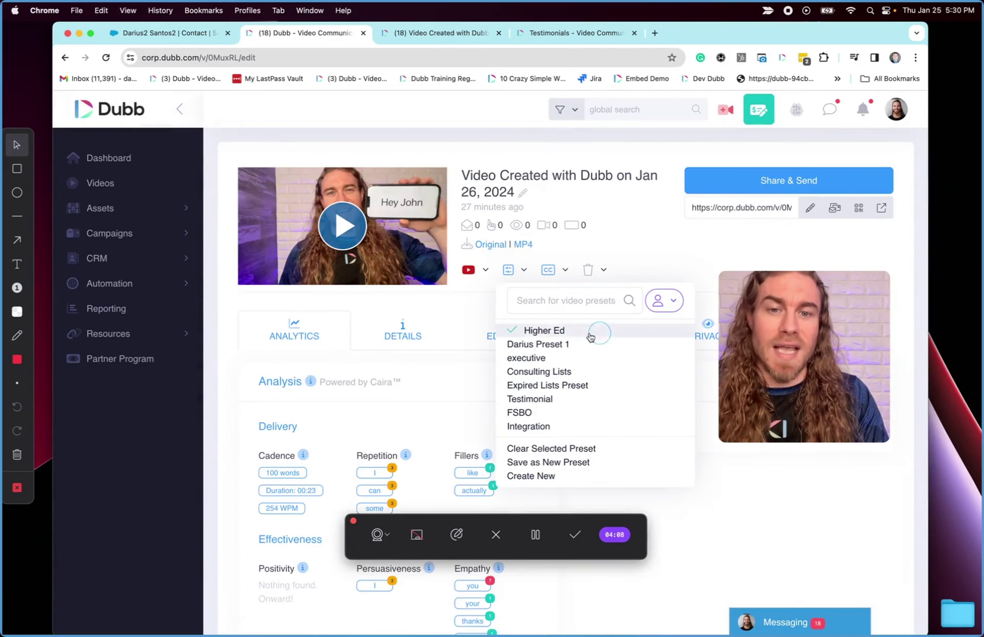
pyautogui.click(611, 254)
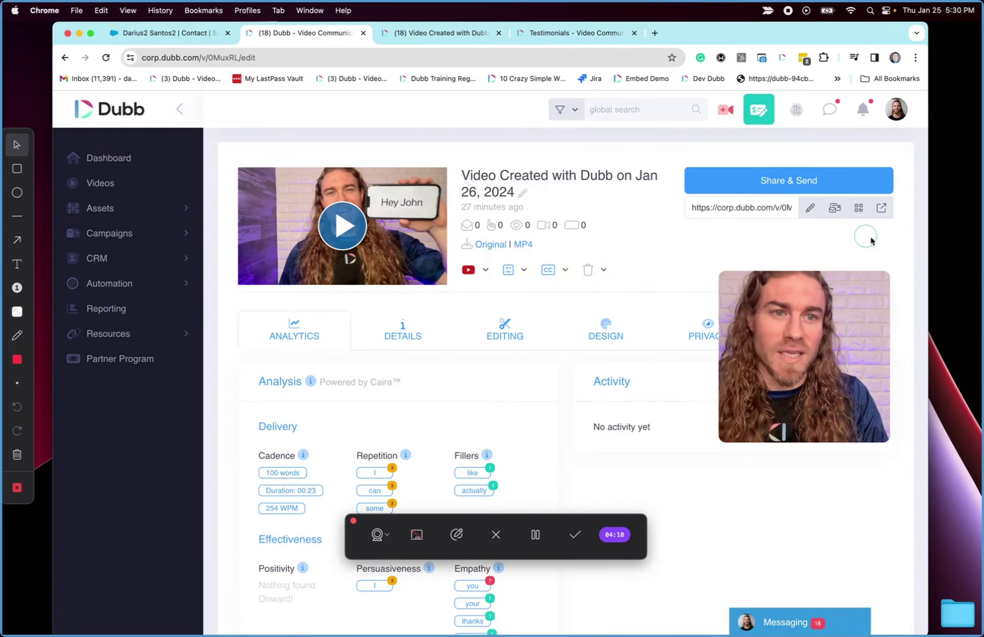
# - View the Higher Ed public landing page, then return to the edit page's preset list
pyautogui.click(881, 212)
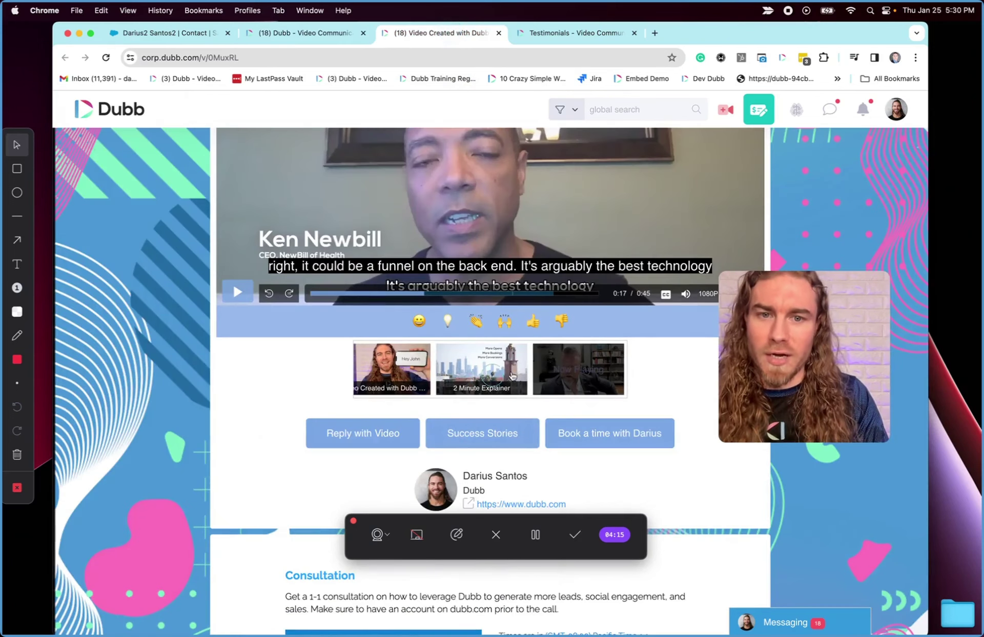
pyautogui.click(307, 33)
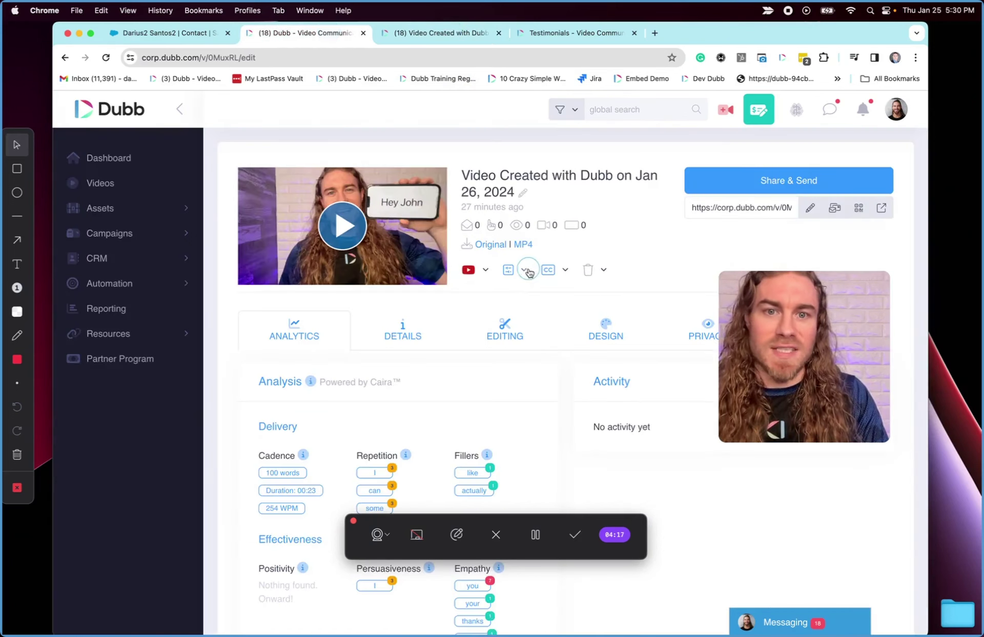
pyautogui.click(508, 269)
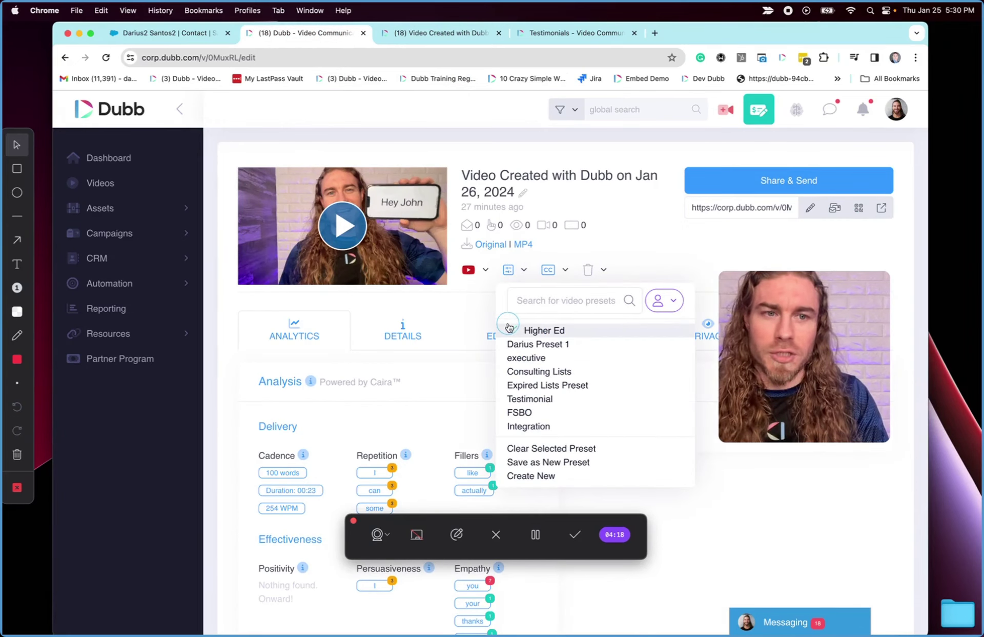
# - Open the Higher Ed public page and scroll through its testimonial videos and booking calendar
pyautogui.click(881, 208)
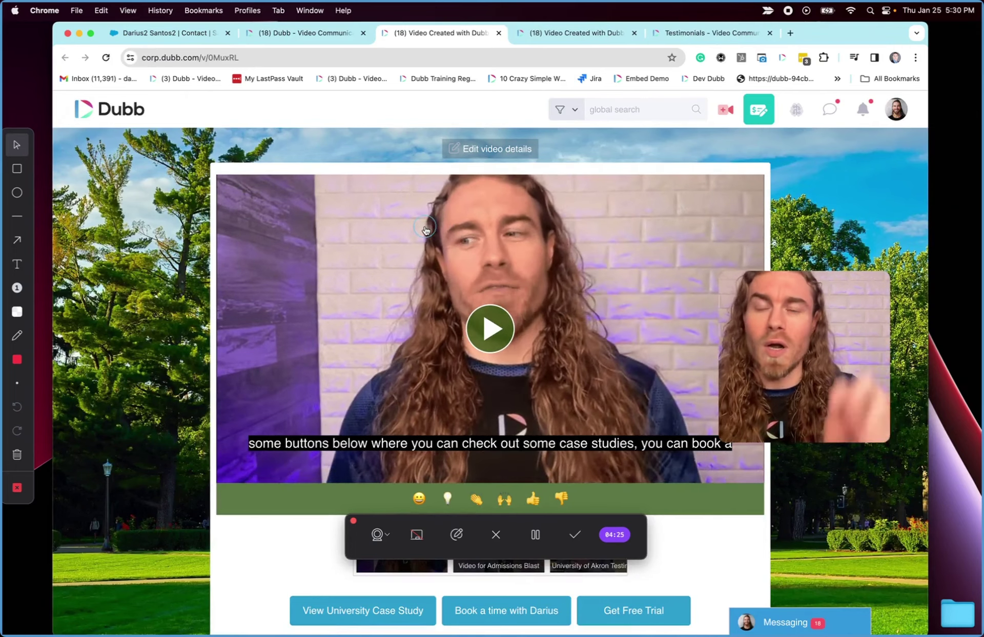
pyautogui.scroll(-5, 381, 274)
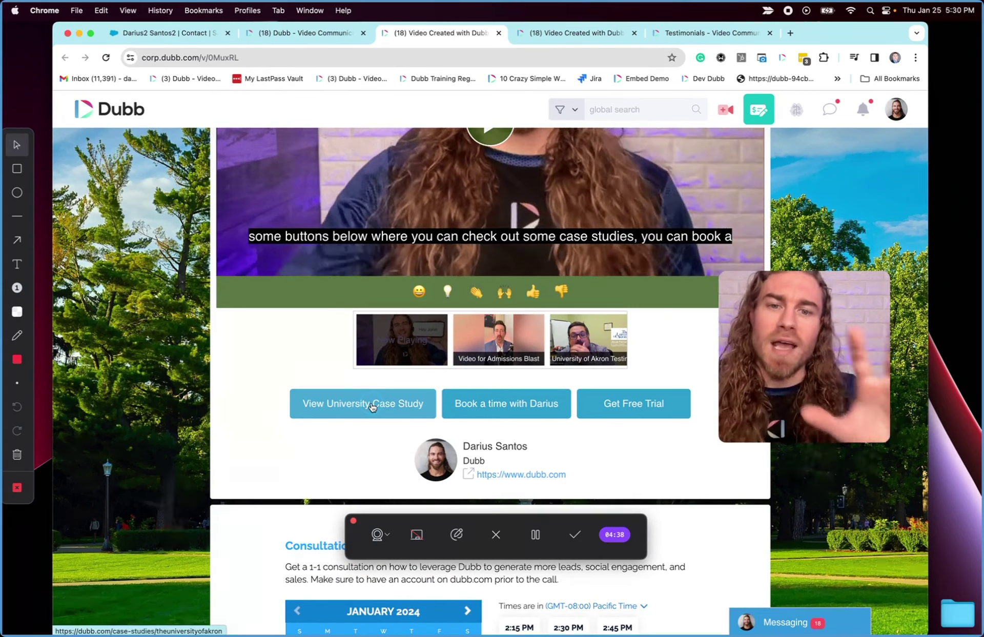
pyautogui.scroll(4, 459, 228)
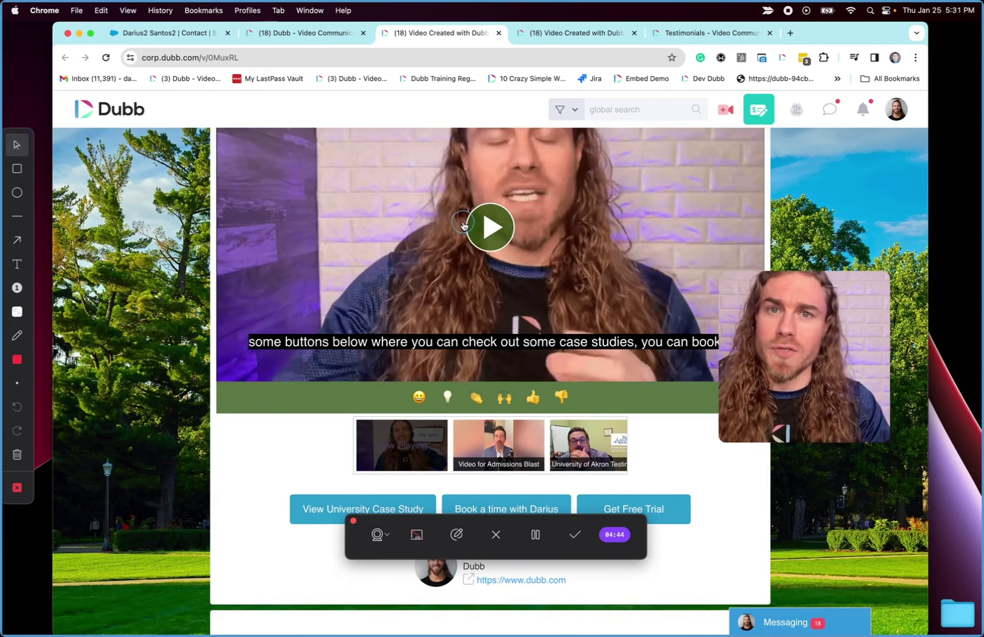
# - Search the presets for 'review' and apply the Reviews preset
pyautogui.click(315, 33)
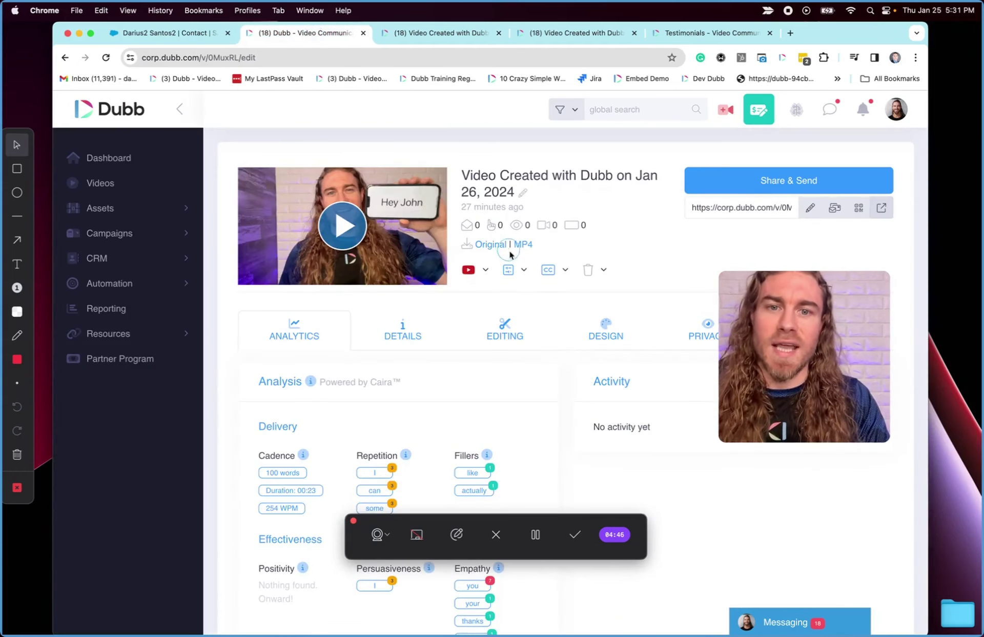
pyautogui.click(523, 270)
pyautogui.write('review')
pyautogui.click(528, 357)
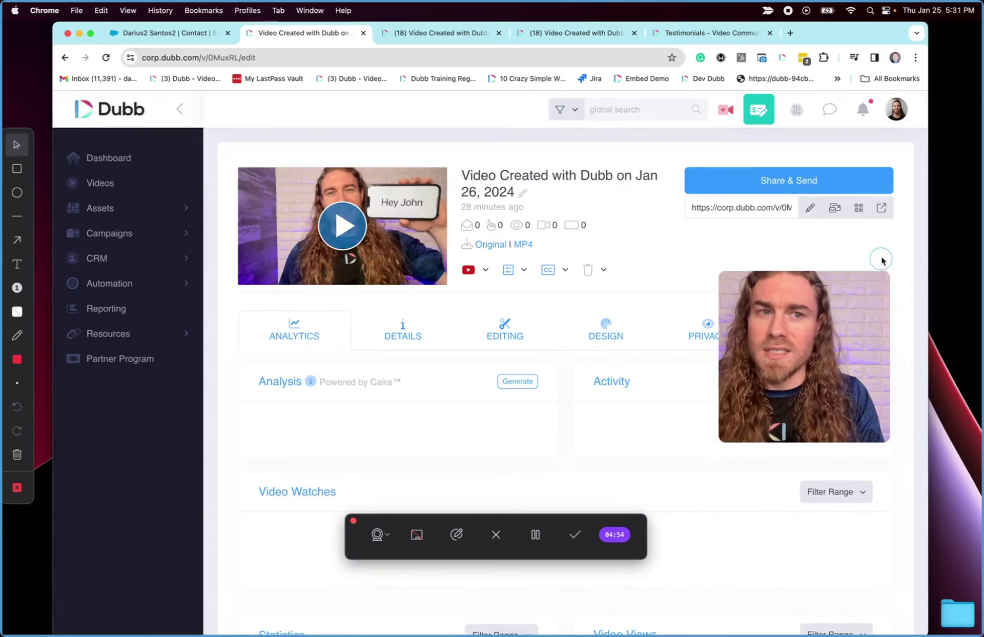
# - On the public page, open the Leave a Video Testimonial recorder and close it
pyautogui.click(881, 208)
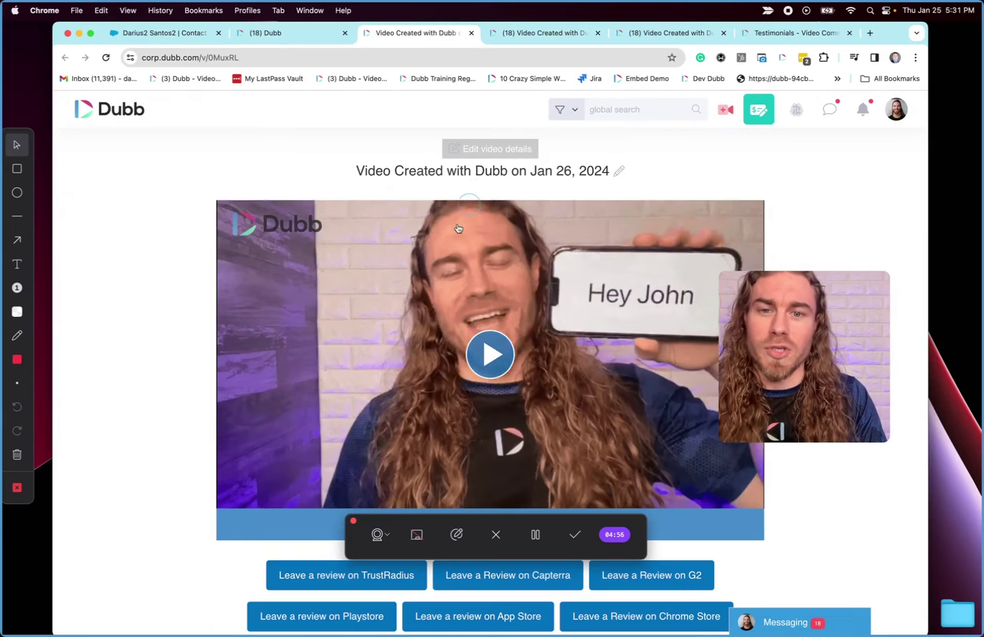
pyautogui.scroll(-5, 415, 321)
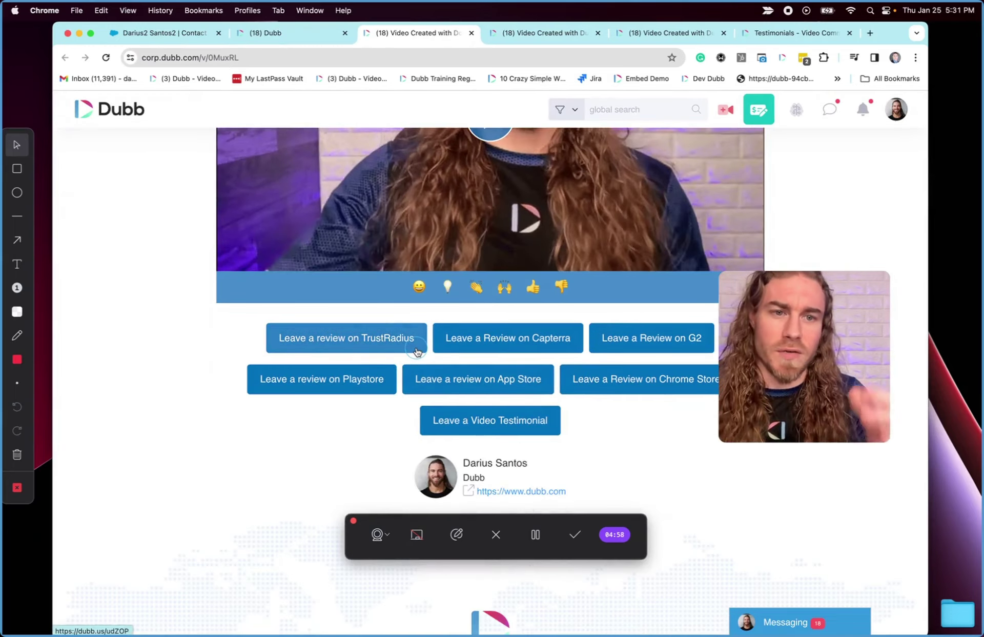
pyautogui.click(495, 422)
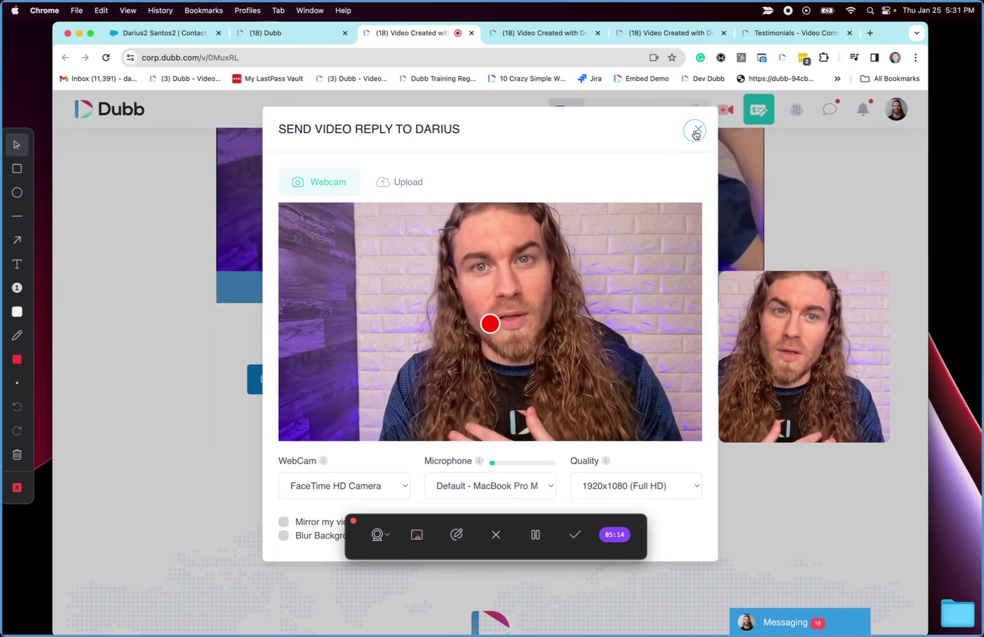
pyautogui.click(696, 130)
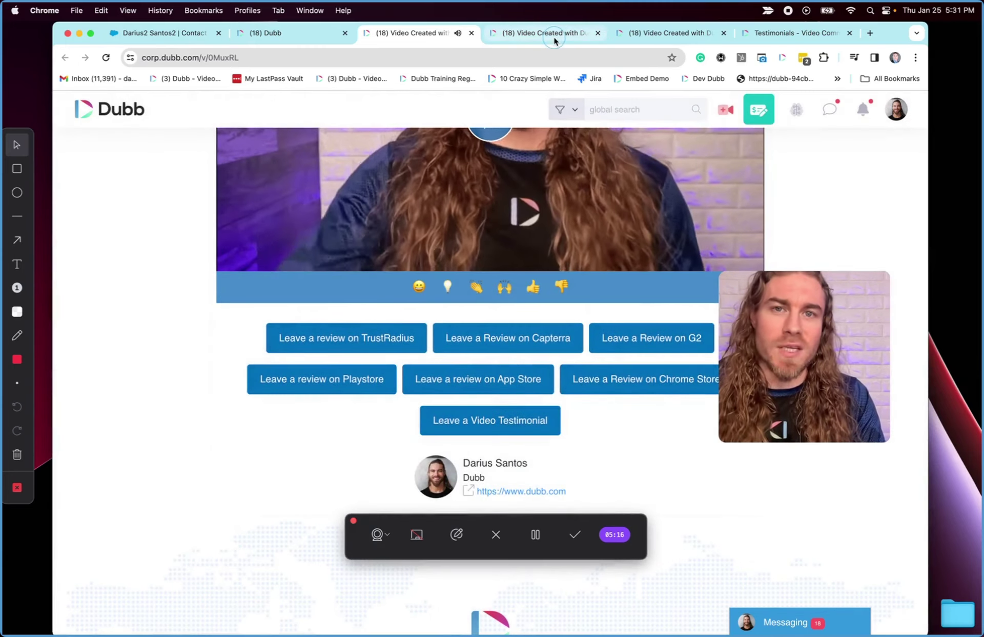
# - Return to the tab showing the Higher Ed share page with its View University Case Study button
pyautogui.click(554, 40)
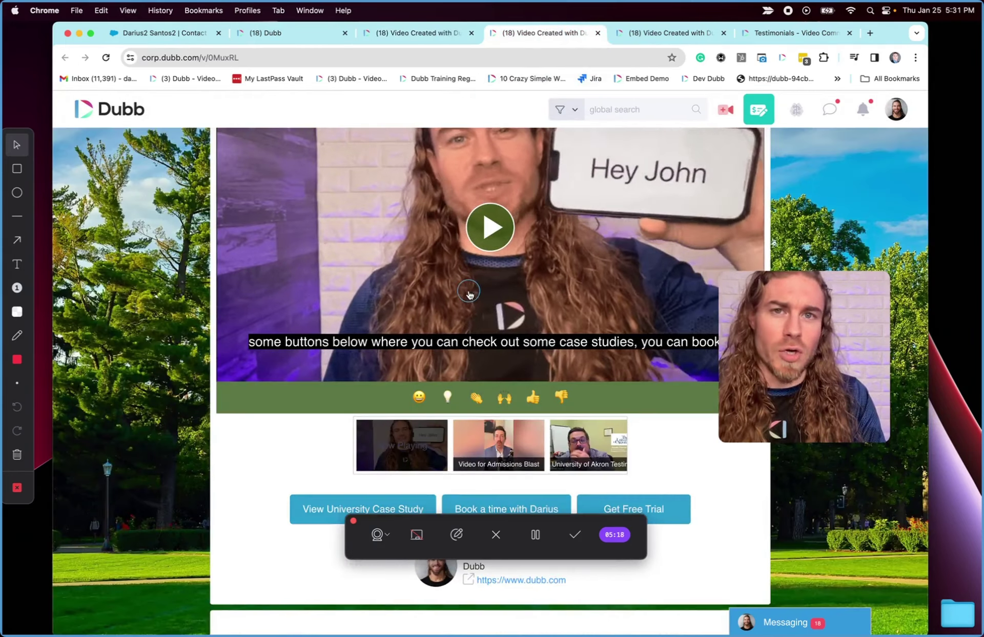